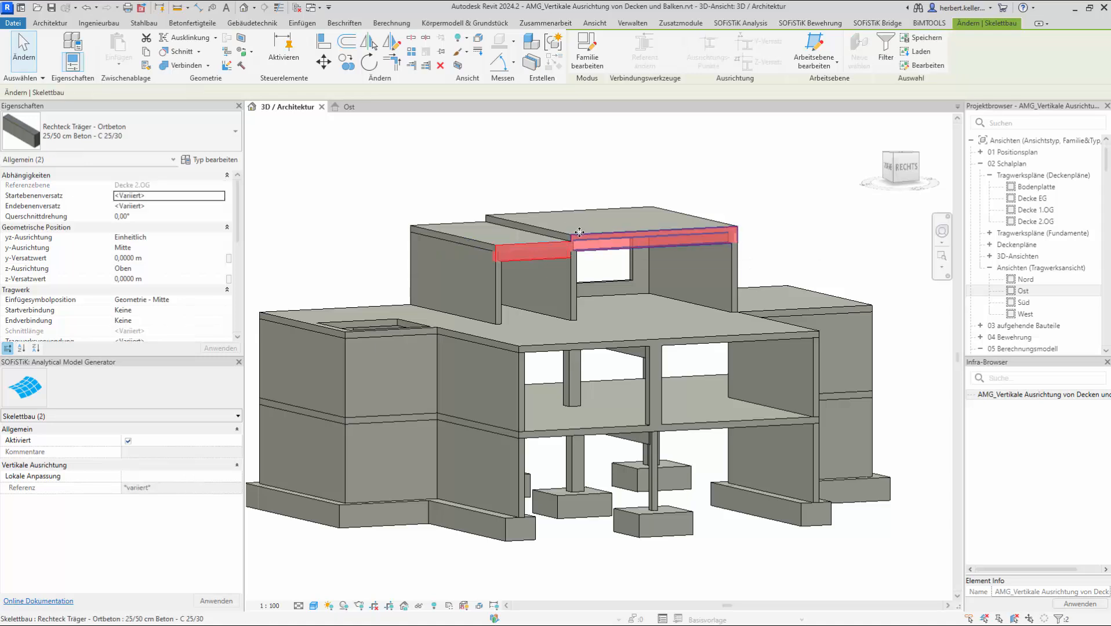
Step: Clear the beam selection and run the Vorbereiten stage of the Analytical Model Generator with the Standard configuration
{"action": "left_click", "coordinate": [481, 203]}
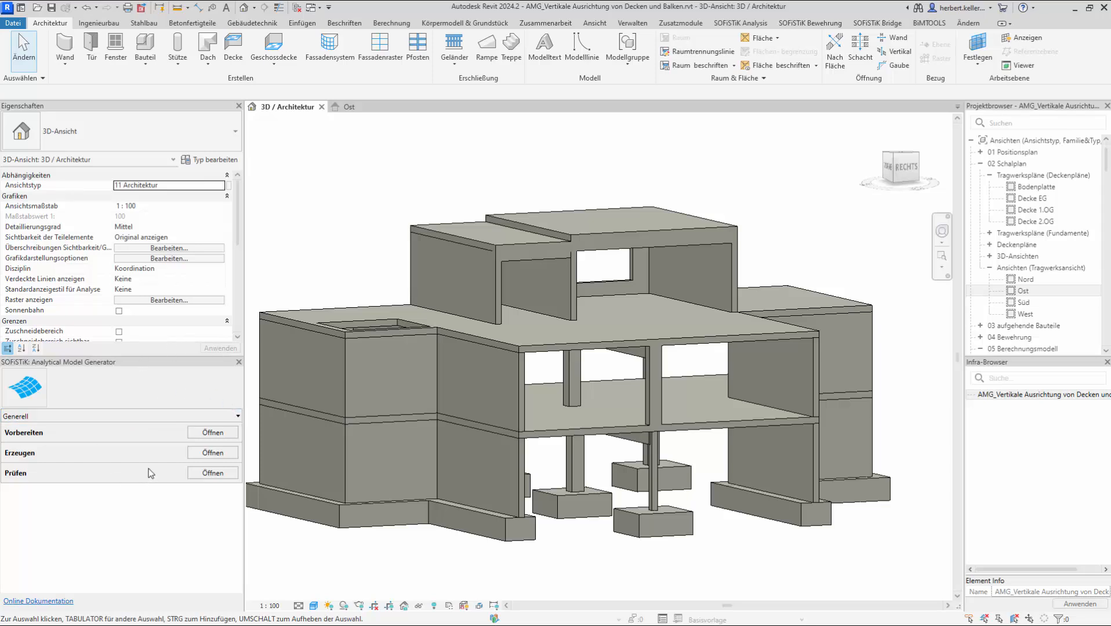
{"action": "left_click", "coordinate": [224, 436]}
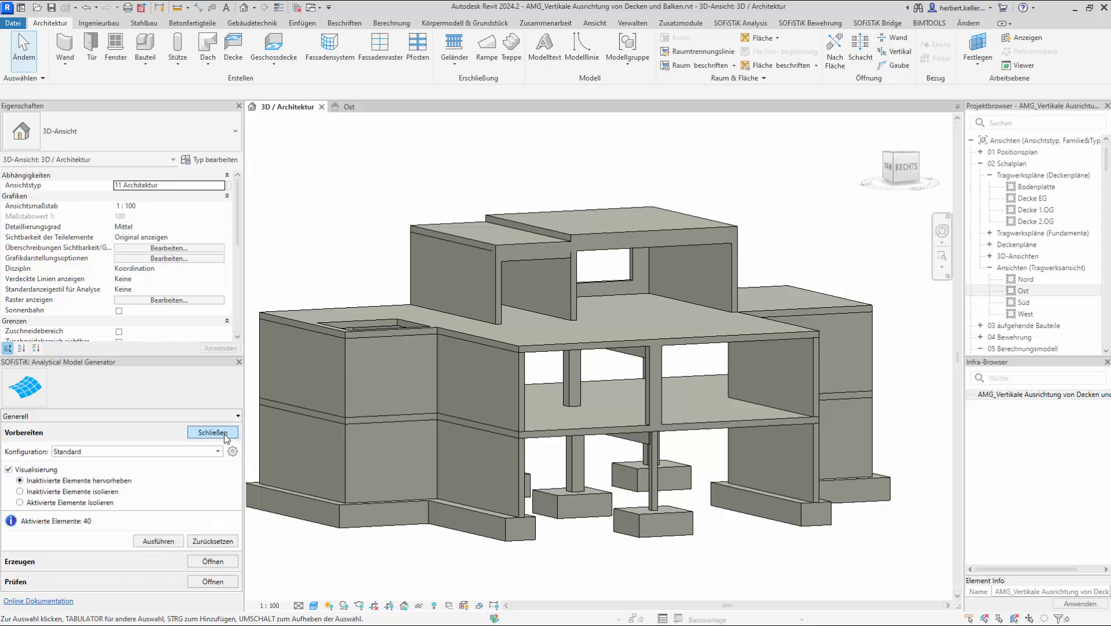
{"action": "left_click", "coordinate": [166, 541]}
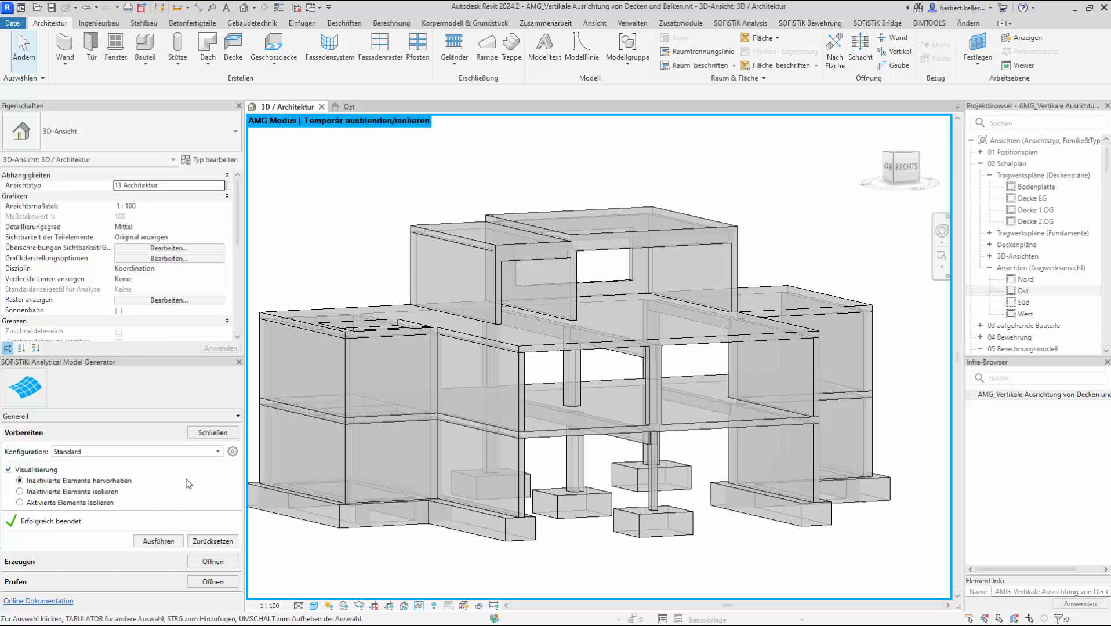
{"action": "left_click", "coordinate": [213, 433]}
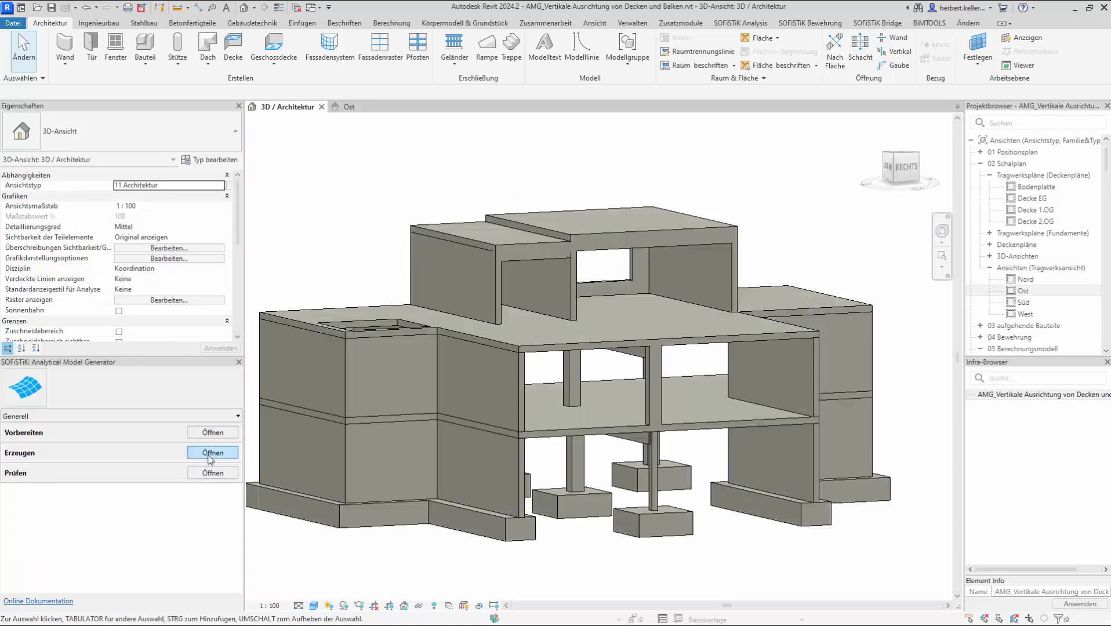
Step: In the Standard Editiert1 generation configuration, set the vertical alignment default of both Decken and Balken to Oberes Ende des Elements
{"action": "left_click", "coordinate": [213, 455]}
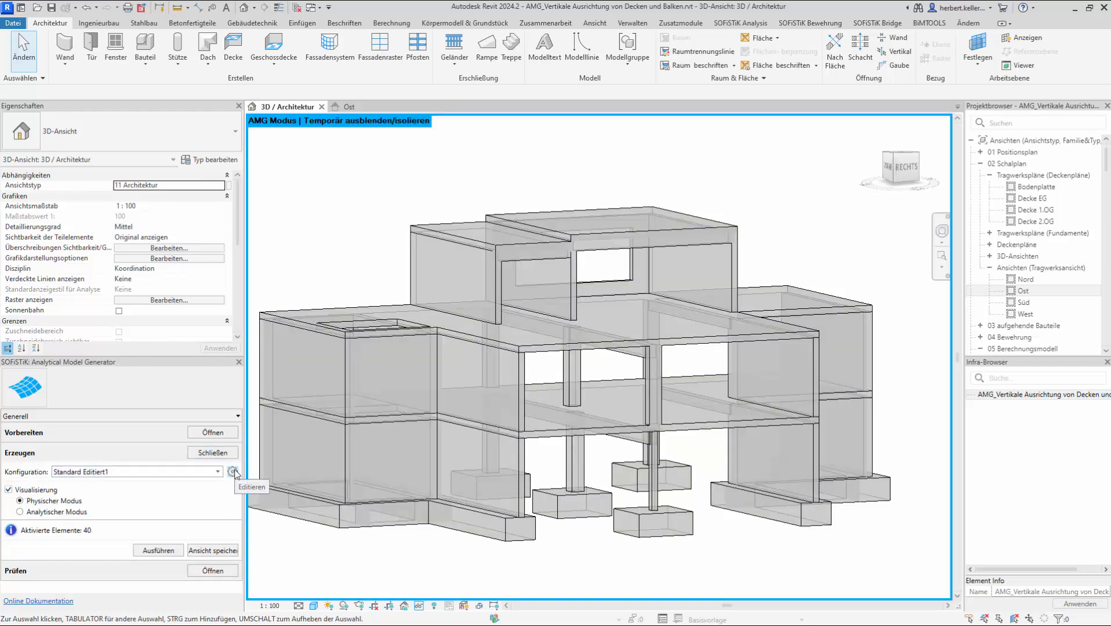
{"action": "left_click", "coordinate": [233, 471]}
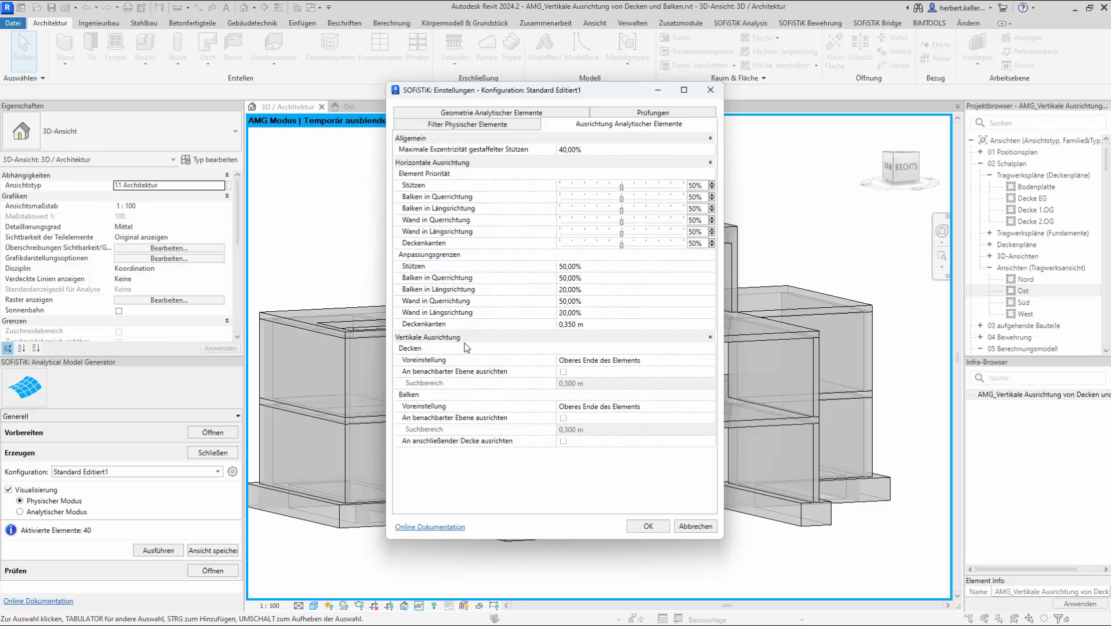
{"action": "left_click", "coordinate": [600, 362]}
{"action": "mouse_move", "coordinate": [711, 363]}
{"action": "left_click", "coordinate": [711, 361]}
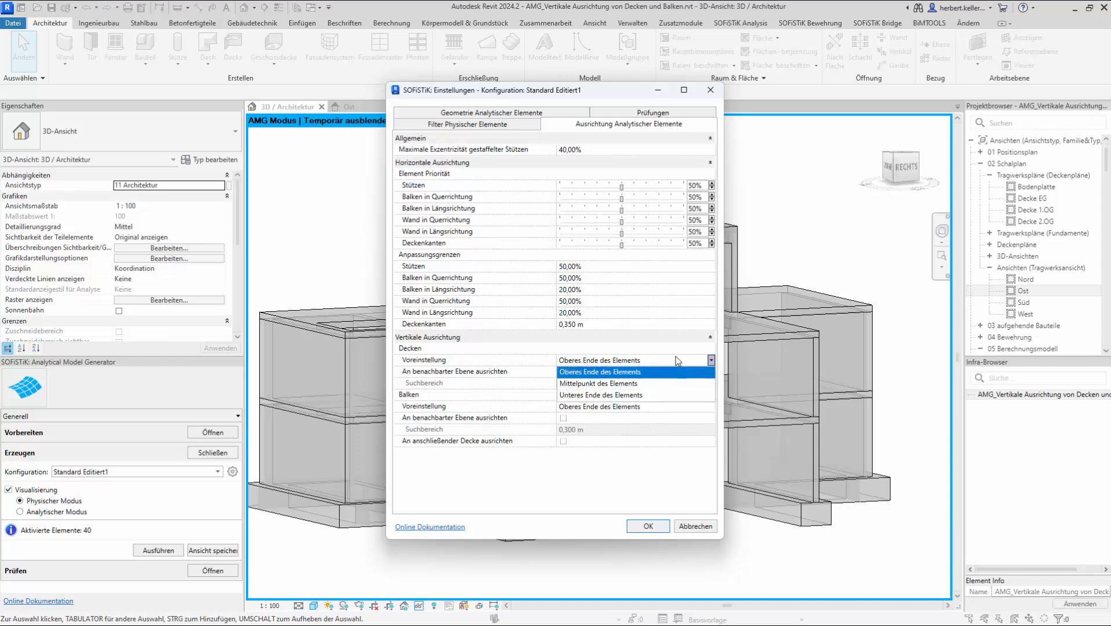
{"action": "left_click", "coordinate": [673, 372]}
{"action": "left_click", "coordinate": [708, 407]}
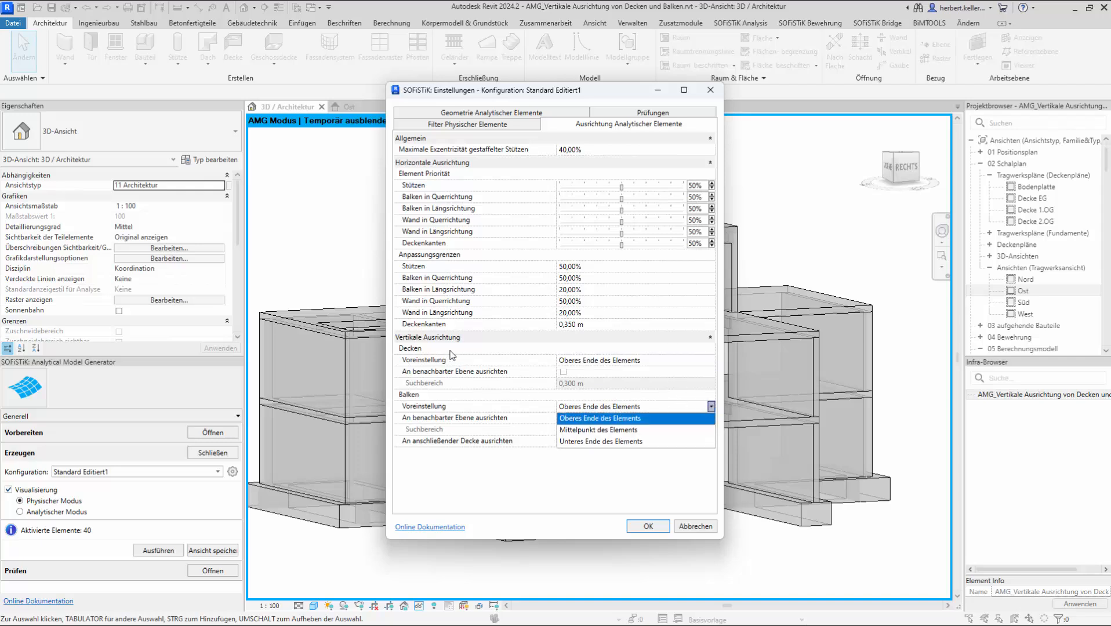
{"action": "left_click", "coordinate": [539, 398]}
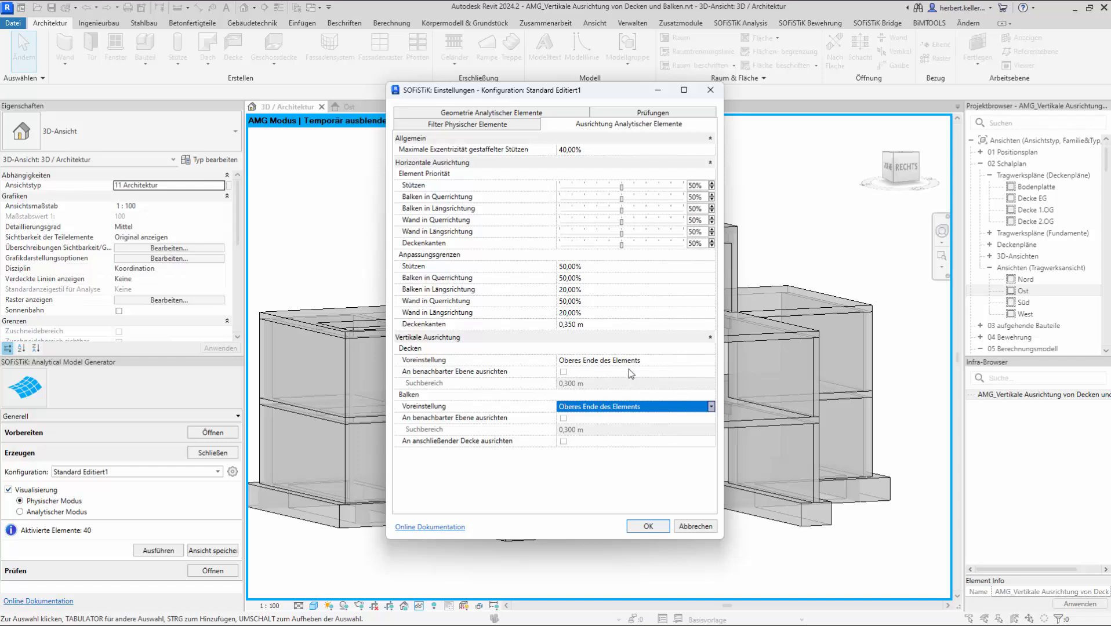
{"action": "left_click", "coordinate": [649, 526]}
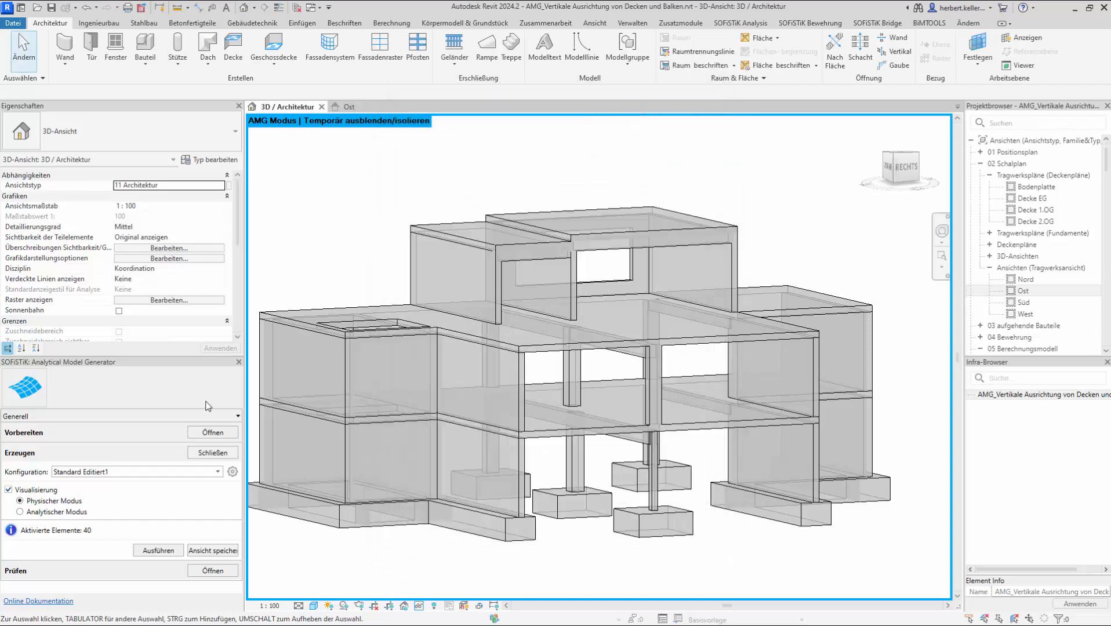
Step: Generate the analytical model and examine how the top storey's slabs and beams are aligned
{"action": "left_click", "coordinate": [164, 552]}
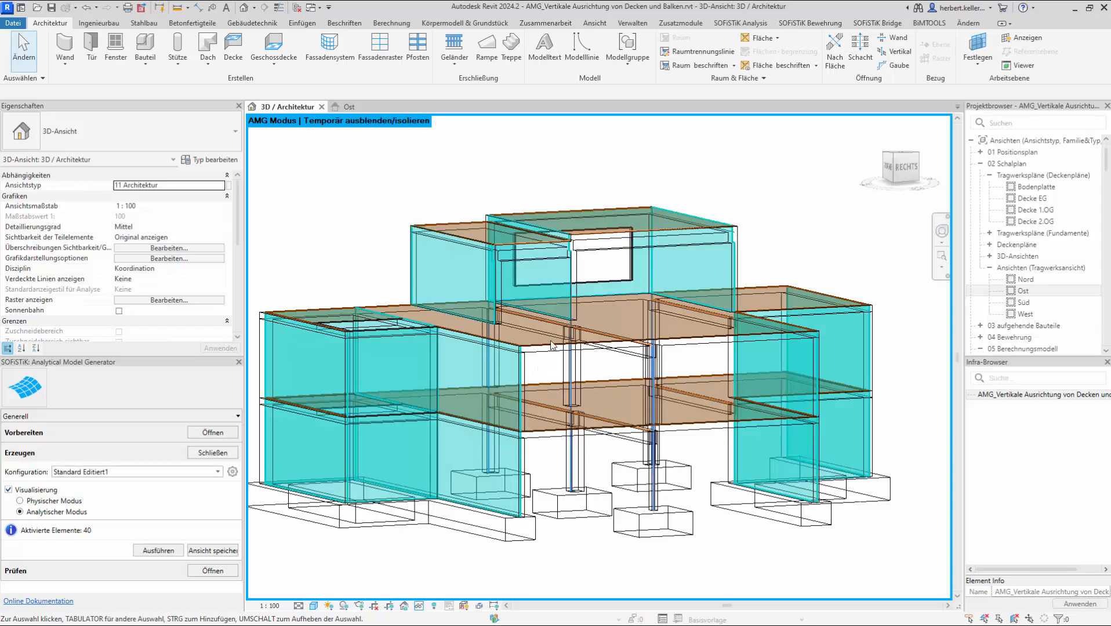
{"action": "scroll", "coordinate": [547, 222], "scroll_direction": "up", "scroll_amount": 4}
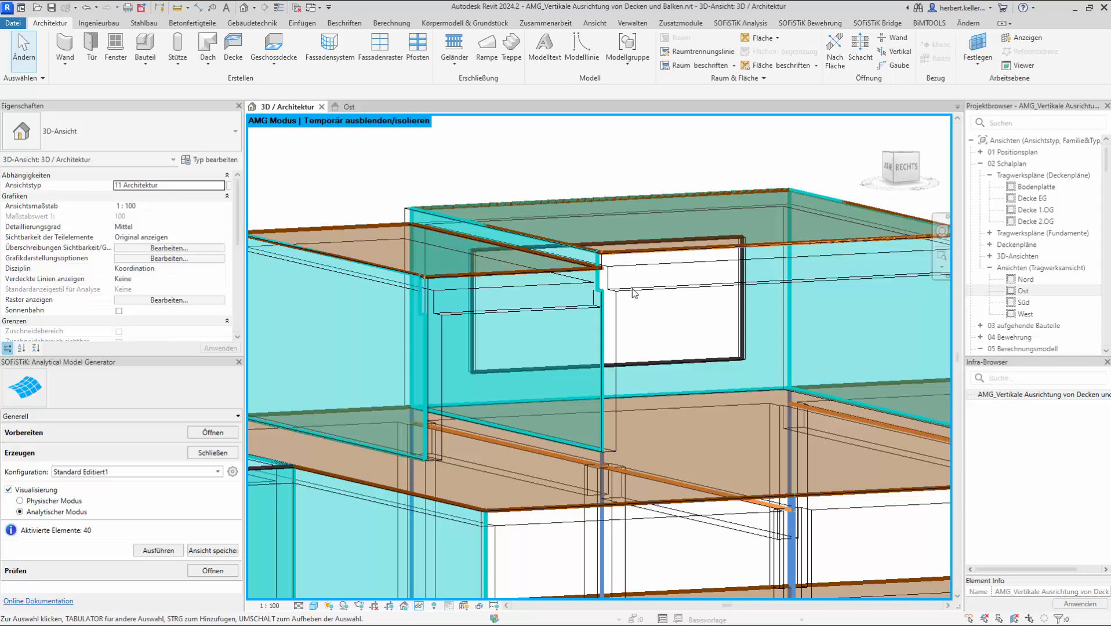
{"action": "scroll", "coordinate": [635, 293], "scroll_direction": "down", "scroll_amount": 1}
{"action": "scroll", "coordinate": [635, 292], "scroll_direction": "down", "scroll_amount": 2}
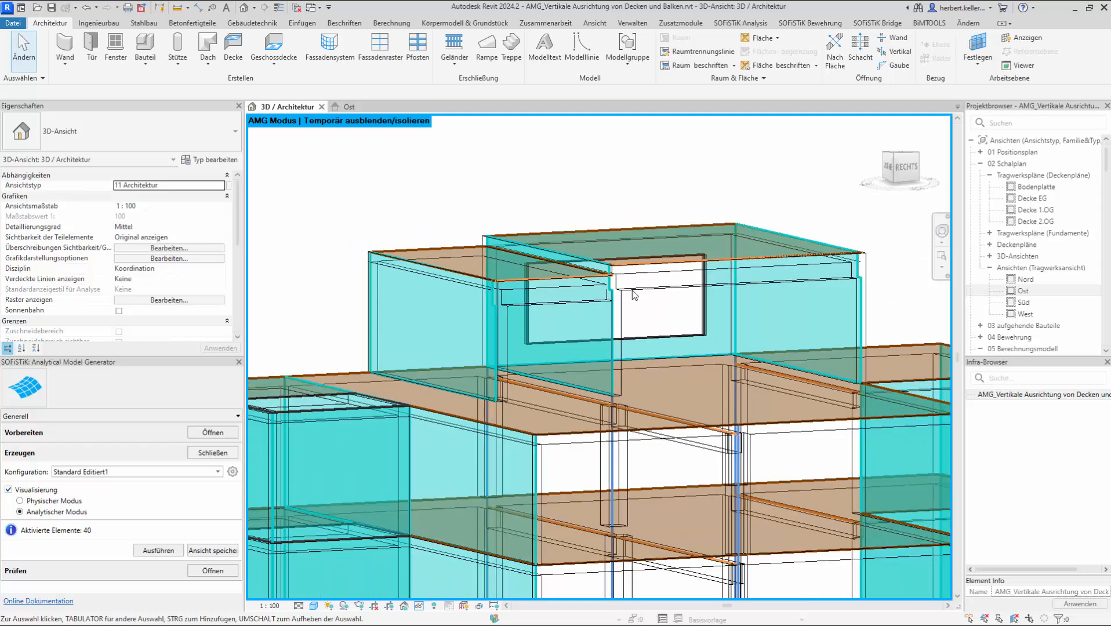
{"action": "scroll", "coordinate": [795, 253], "scroll_direction": "down", "scroll_amount": 3}
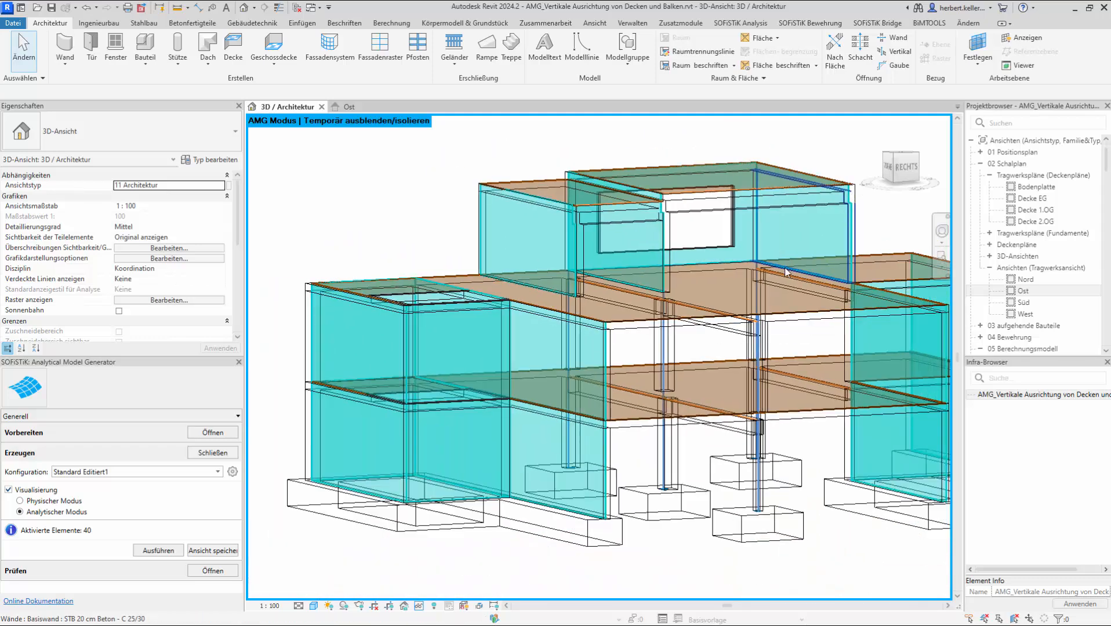
{"action": "scroll", "coordinate": [787, 267], "scroll_direction": "down", "scroll_amount": 3}
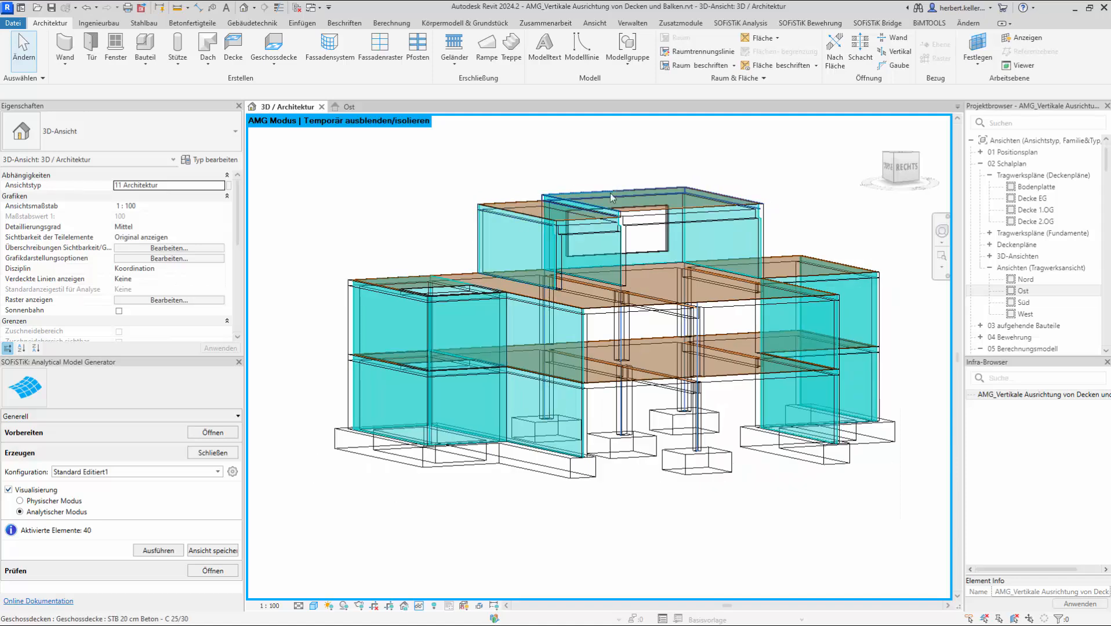
Step: Select everything below the top storey and set the selected Analytisches Element group to Gesperrt
{"action": "middle_click_drag", "start_coordinate": [634, 260], "coordinate": [366, 220], "text": "shift"}
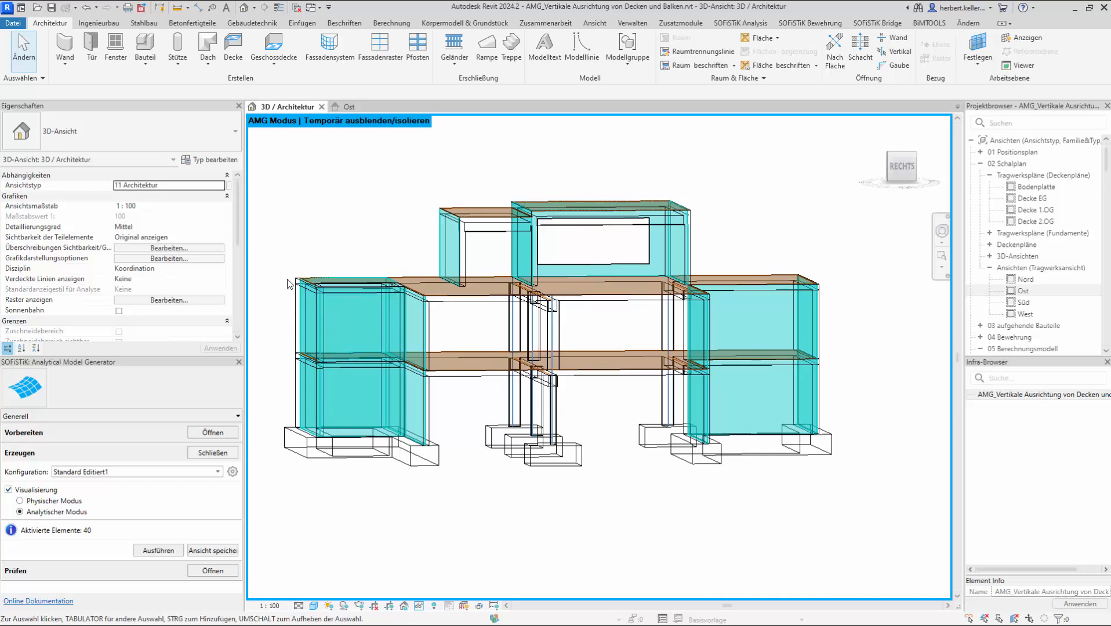
{"action": "left_click_drag", "start_coordinate": [272, 261], "coordinate": [858, 494]}
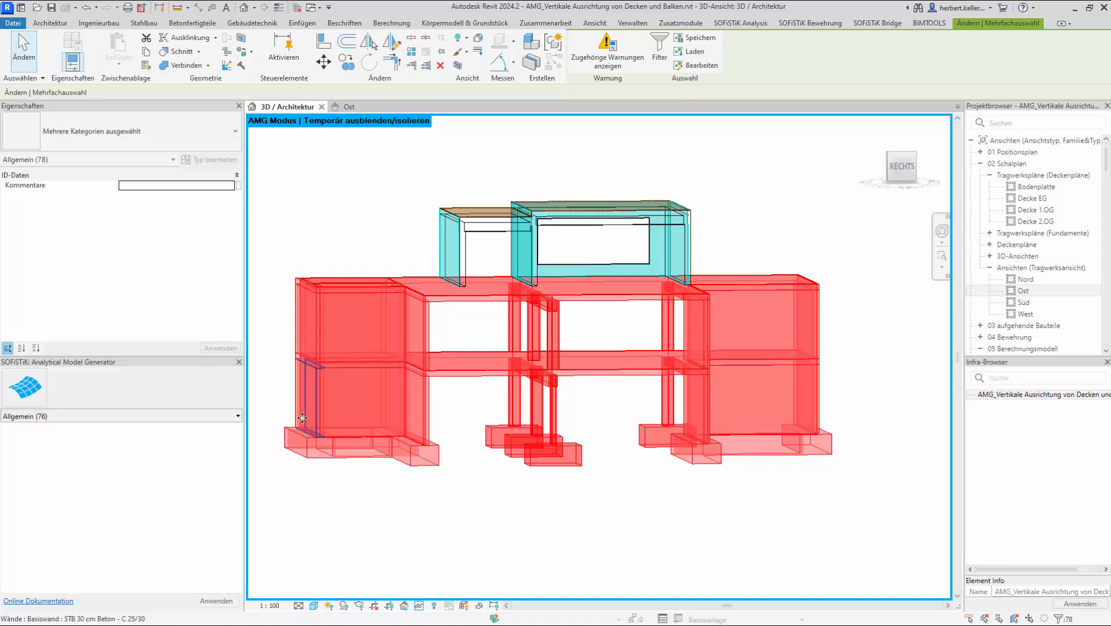
{"action": "left_click", "coordinate": [236, 419]}
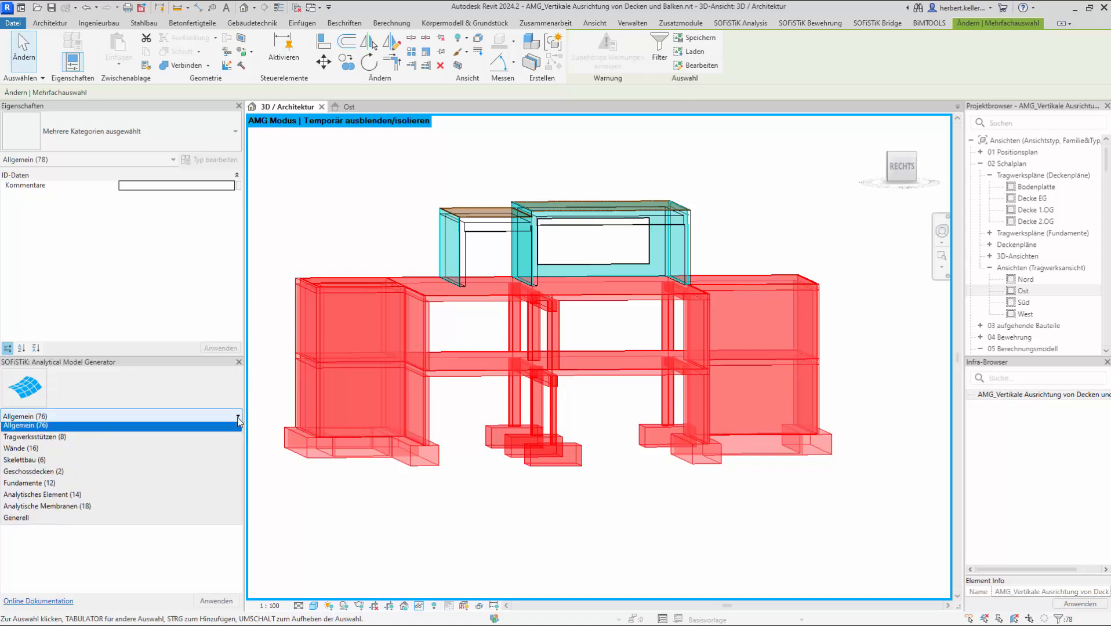
{"action": "left_click", "coordinate": [116, 498]}
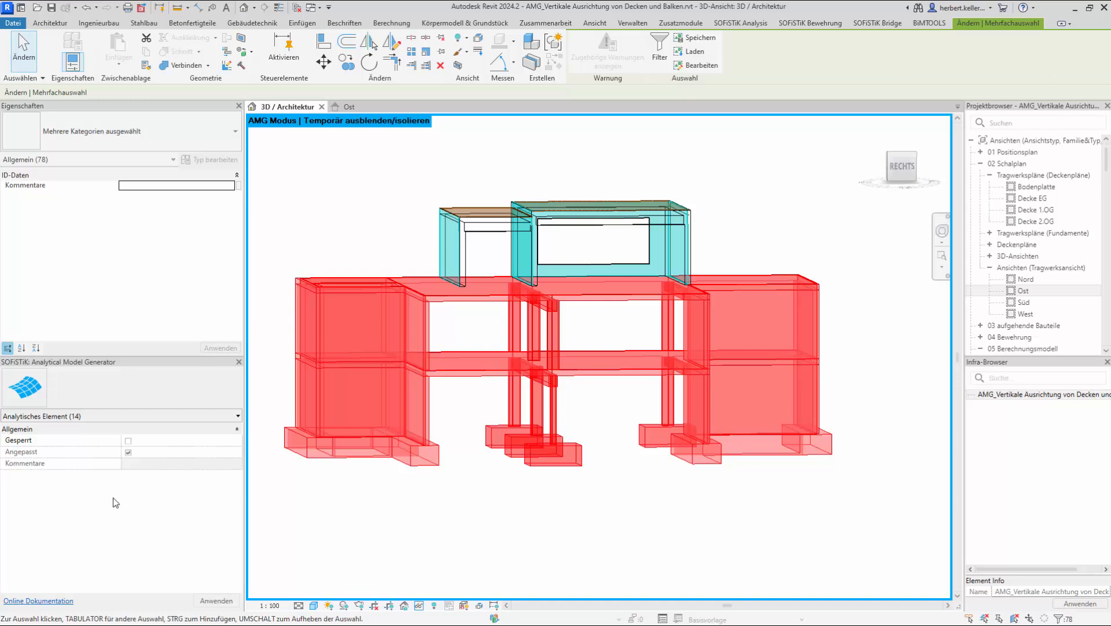
{"action": "left_click", "coordinate": [128, 441]}
Step: Set the selected Analytische Membranen to Gesperrt as well and clear the selection
{"action": "left_click", "coordinate": [239, 417]}
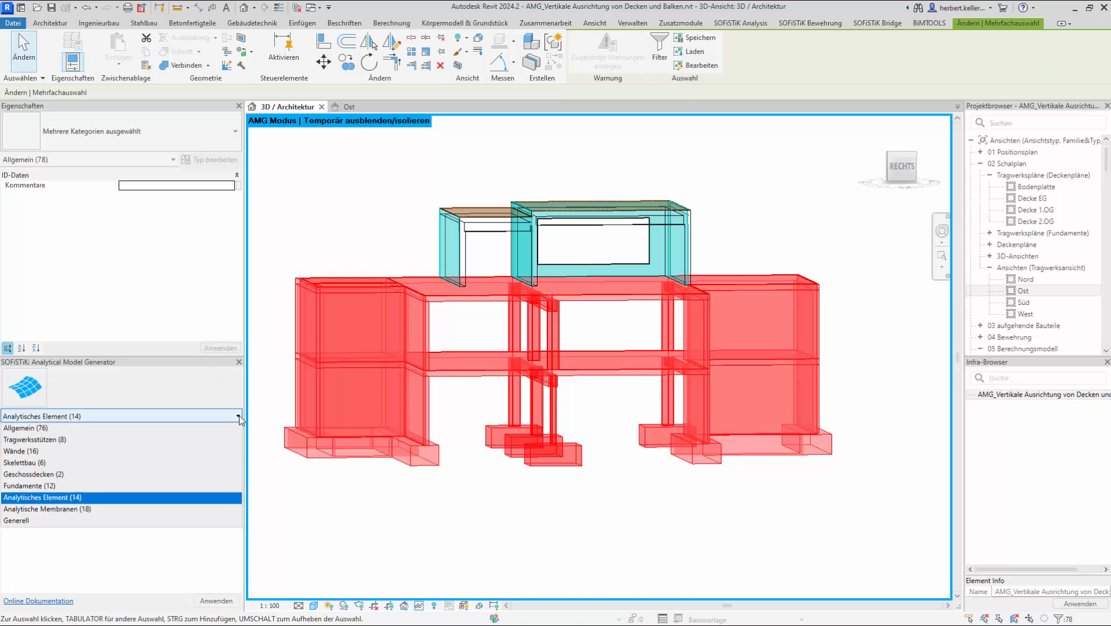
{"action": "left_click", "coordinate": [140, 510]}
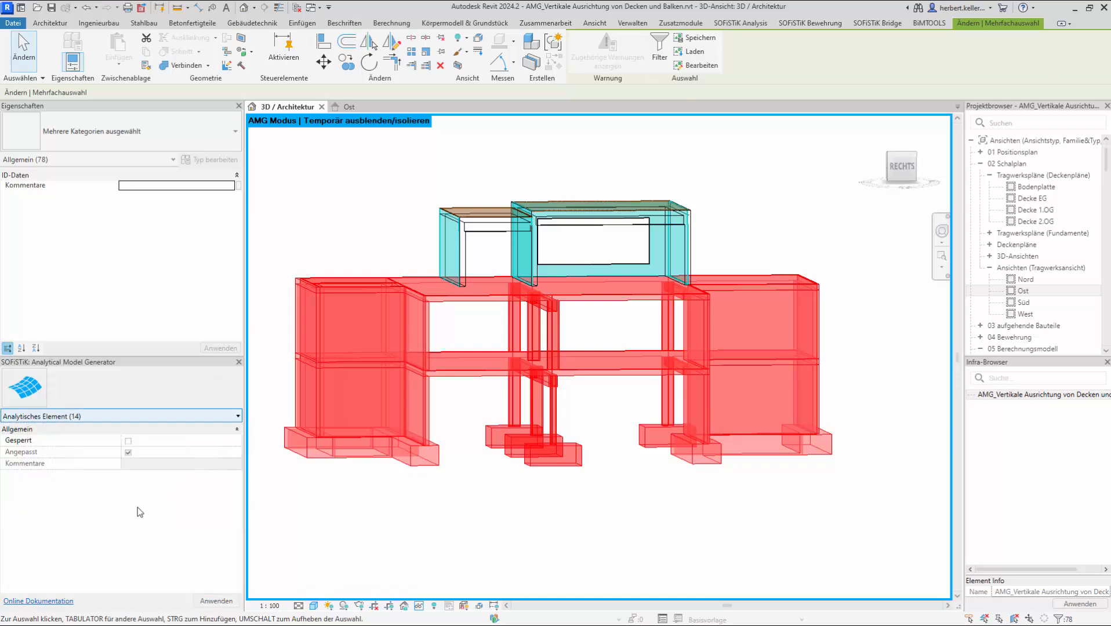
{"action": "left_click", "coordinate": [129, 442]}
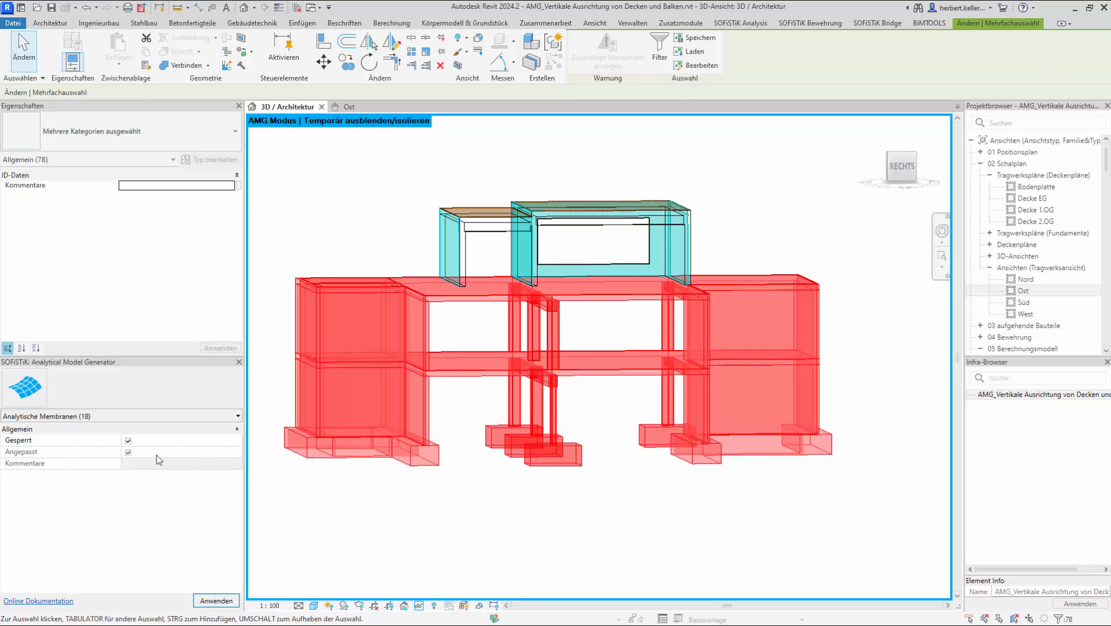
{"action": "left_click", "coordinate": [325, 522]}
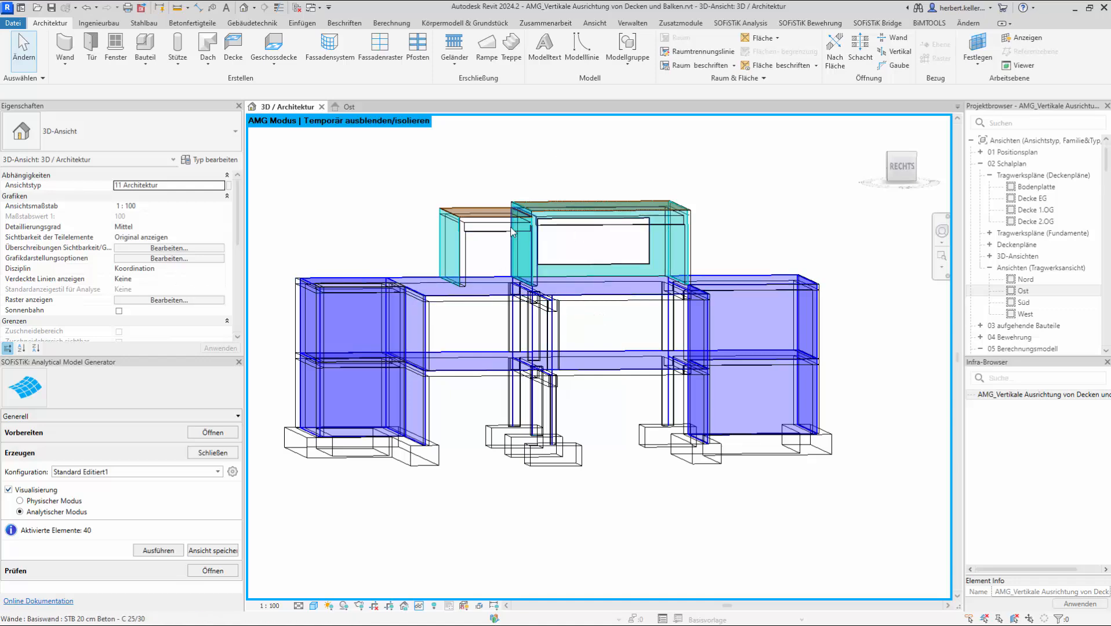
Step: Set the vertical alignment default to Unteres Ende des Elements for Decken and Mittelpunkt des Elements for Balken, and regenerate the analytical model
{"action": "scroll", "coordinate": [509, 222], "scroll_direction": "up", "scroll_amount": 1}
{"action": "scroll", "coordinate": [508, 222], "scroll_direction": "up", "scroll_amount": 2}
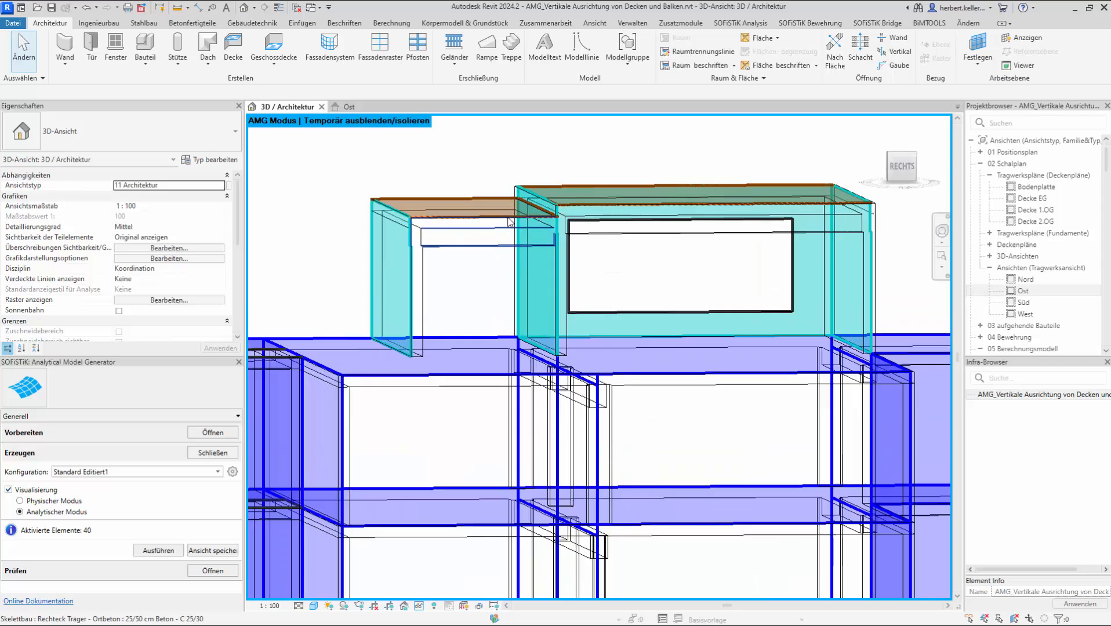
{"action": "scroll", "coordinate": [508, 222], "scroll_direction": "up", "scroll_amount": 1}
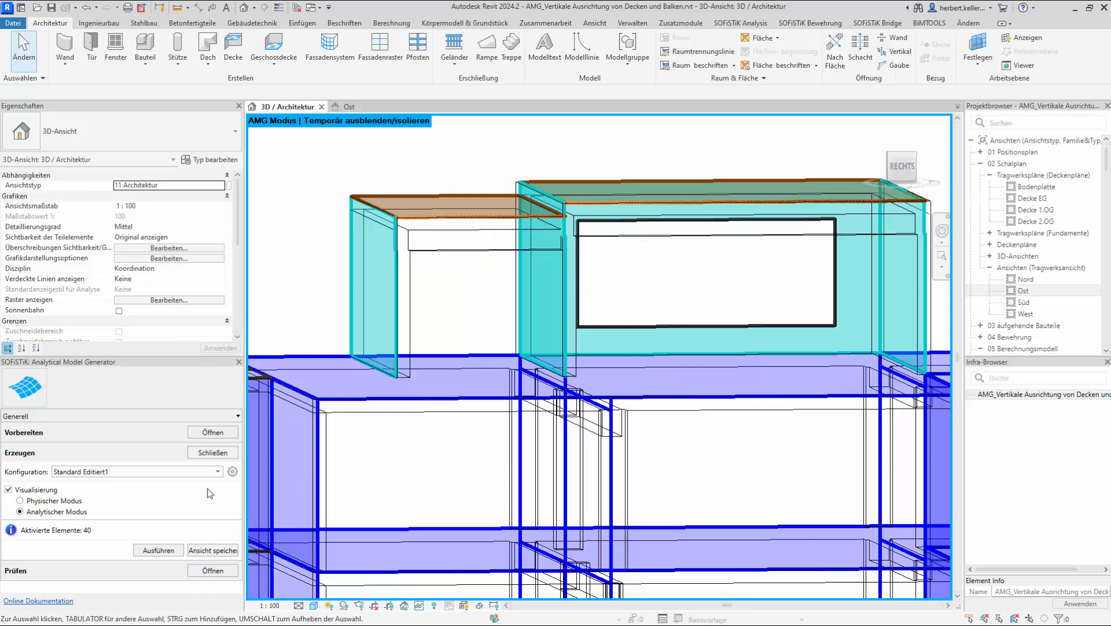
{"action": "left_click", "coordinate": [232, 472]}
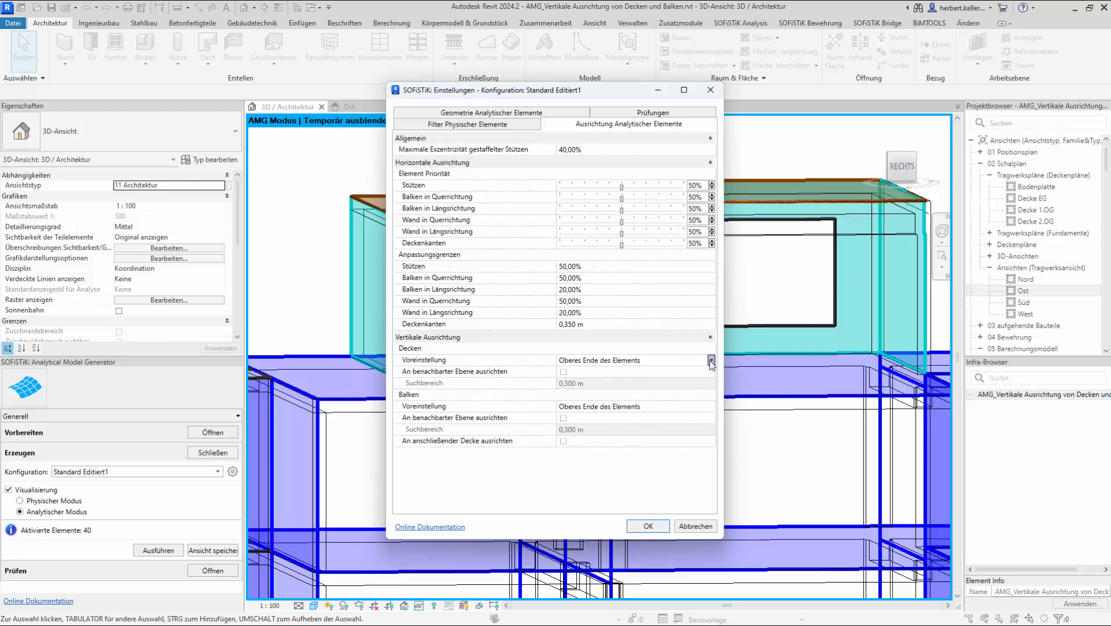
{"action": "left_click", "coordinate": [711, 361]}
{"action": "left_click", "coordinate": [639, 396]}
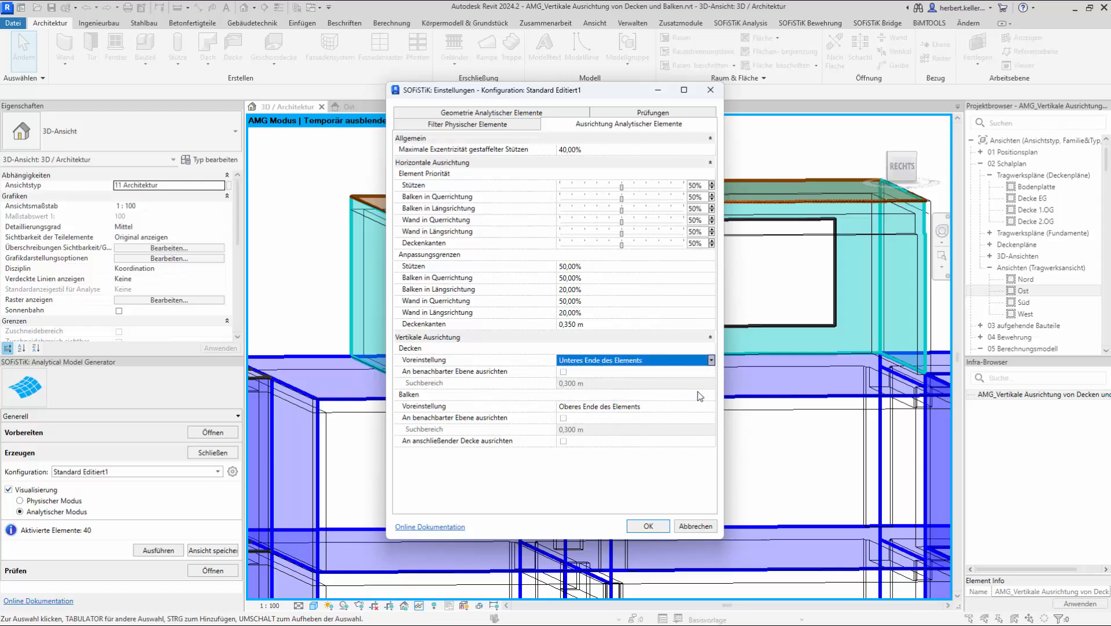
{"action": "left_click", "coordinate": [712, 407]}
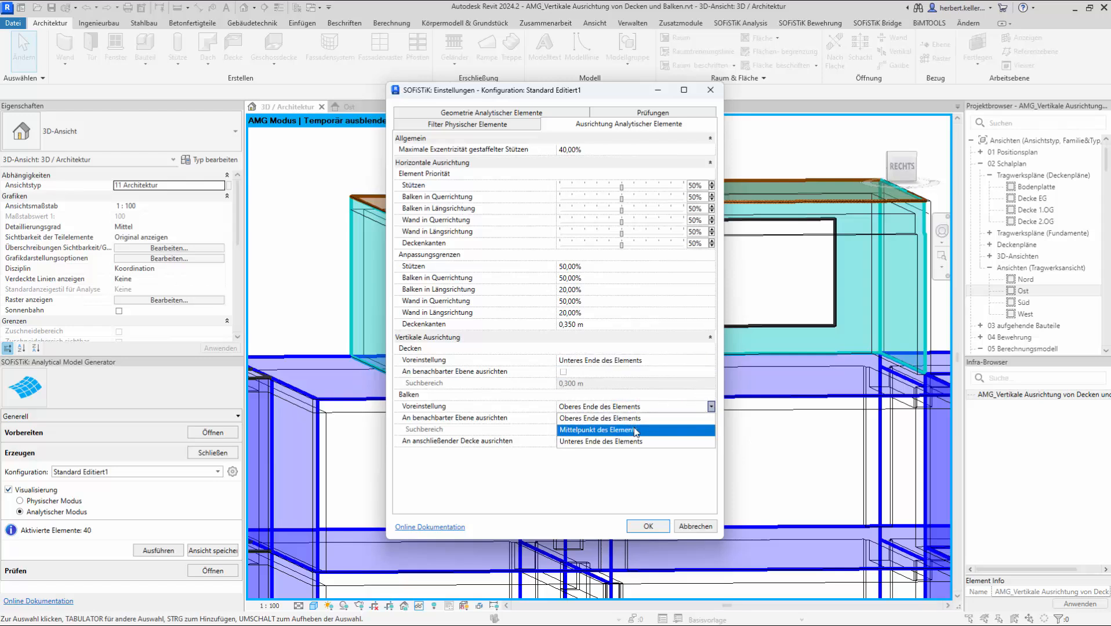
{"action": "left_click", "coordinate": [636, 430]}
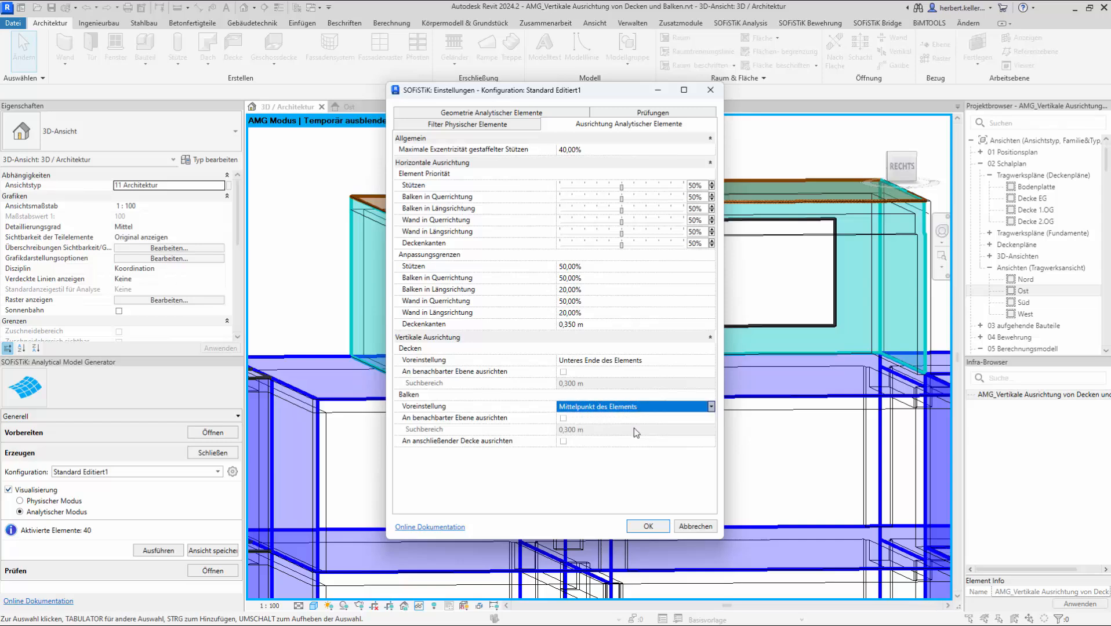
{"action": "left_click", "coordinate": [657, 526]}
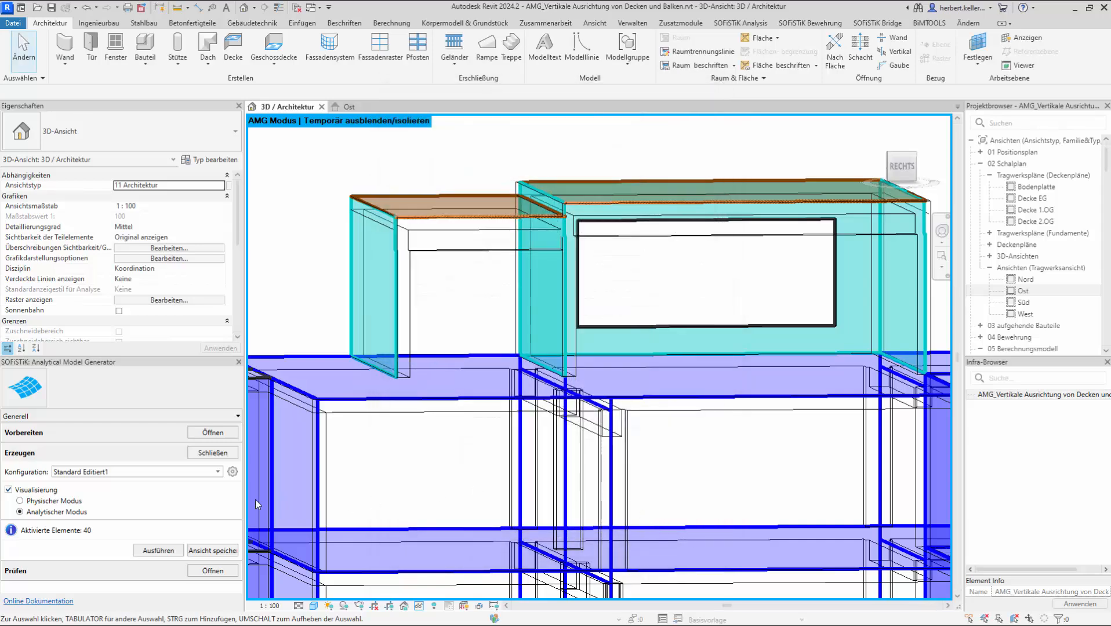
{"action": "left_click", "coordinate": [155, 552]}
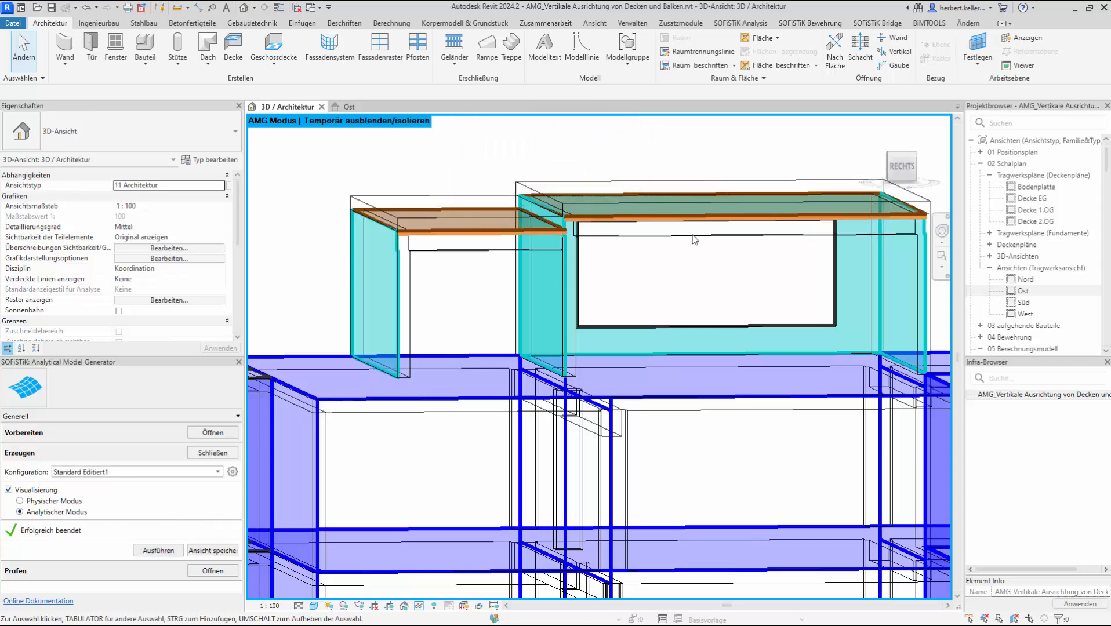
{"action": "scroll", "coordinate": [450, 236], "scroll_direction": "up", "scroll_amount": 3}
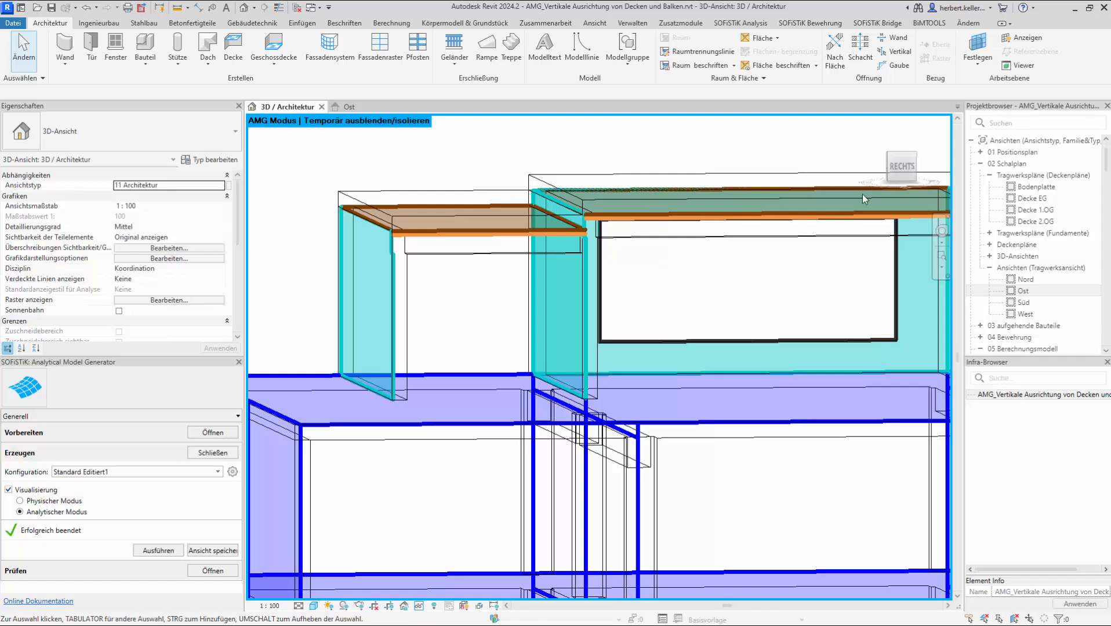
Step: Set the vertical alignment default of both Decken and Balken to Oberes Ende des Elements and regenerate the analytical model
{"action": "left_click", "coordinate": [232, 472]}
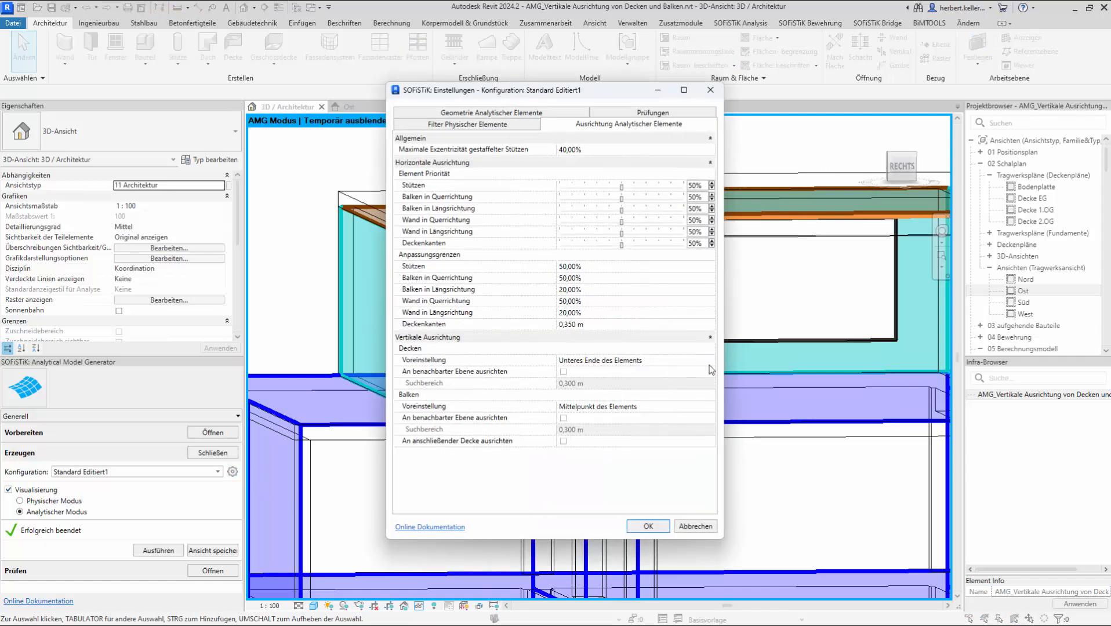
{"action": "left_click", "coordinate": [711, 360]}
{"action": "left_click", "coordinate": [655, 370]}
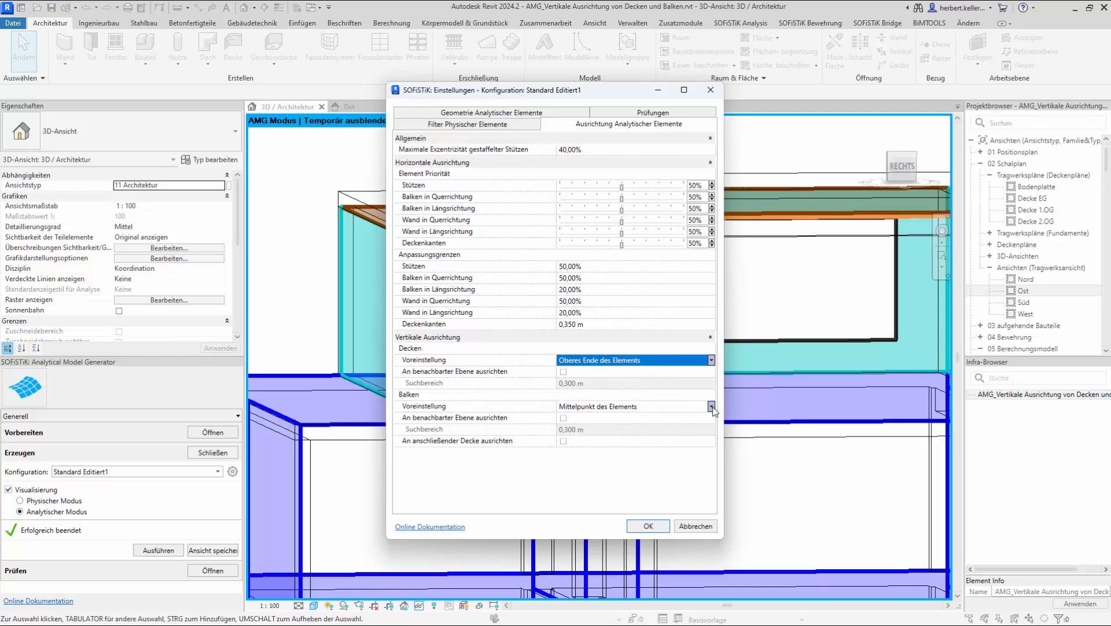
{"action": "left_click", "coordinate": [711, 406]}
{"action": "left_click", "coordinate": [648, 416]}
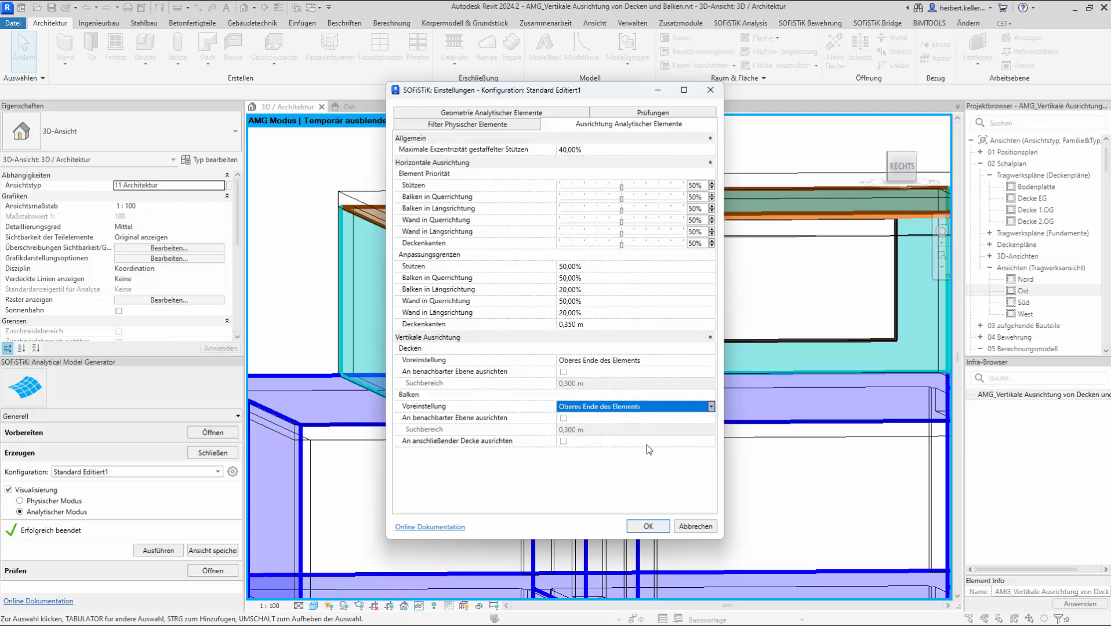
{"action": "left_click", "coordinate": [648, 526]}
{"action": "left_click", "coordinate": [158, 551]}
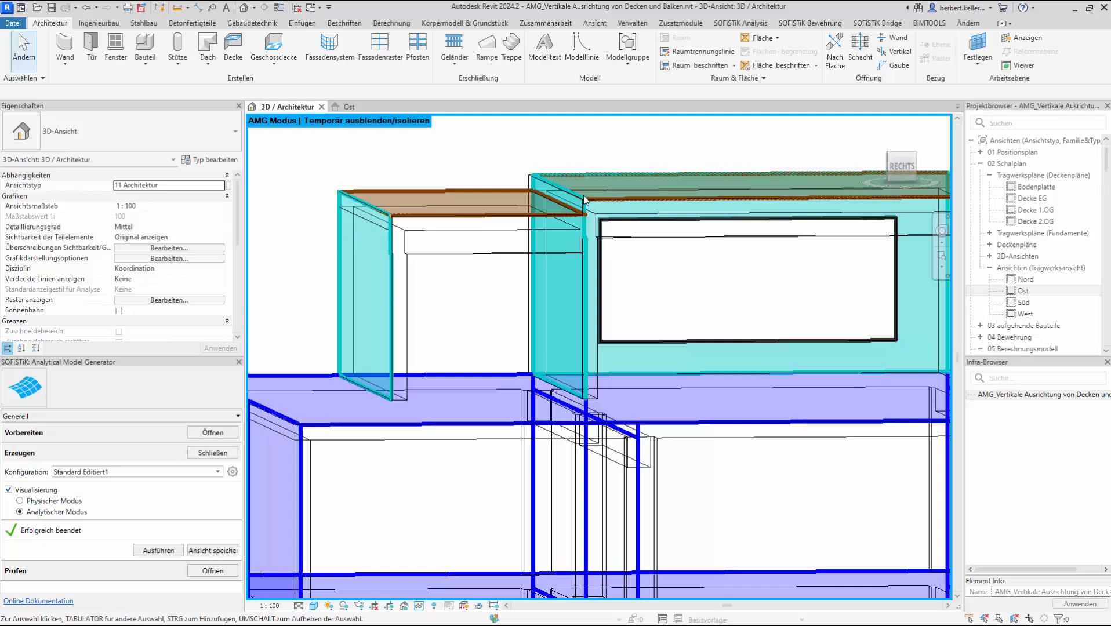
{"action": "middle_click_drag", "start_coordinate": [658, 205], "coordinate": [627, 182], "text": "shift"}
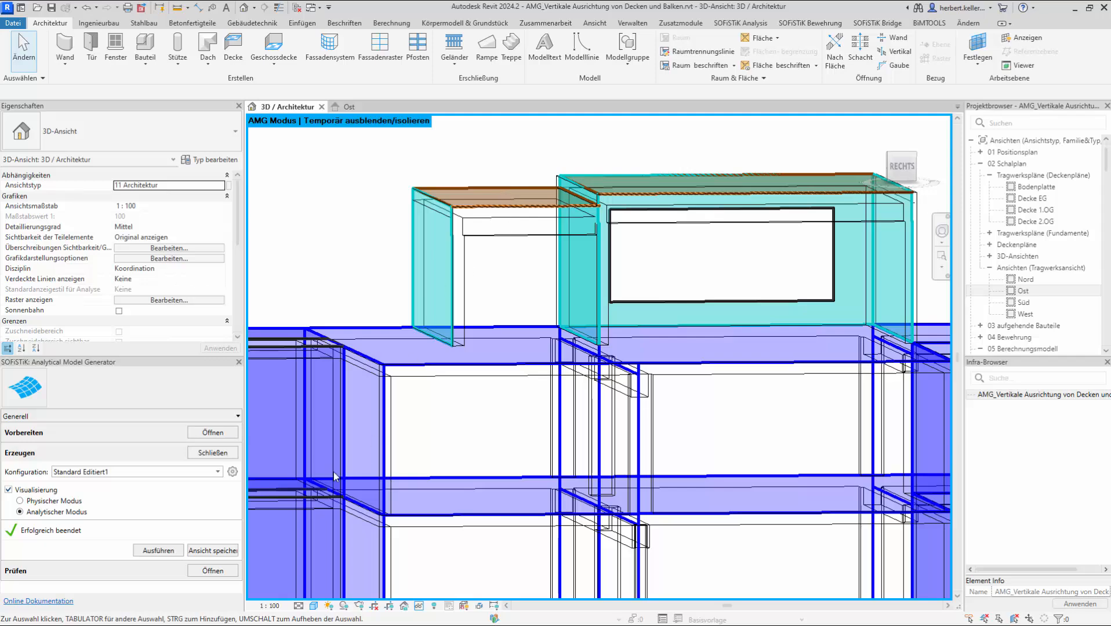
Step: Review the vertical alignment options in the Standard Editiert1 configuration, keeping the settings as they are
{"action": "left_click", "coordinate": [233, 472]}
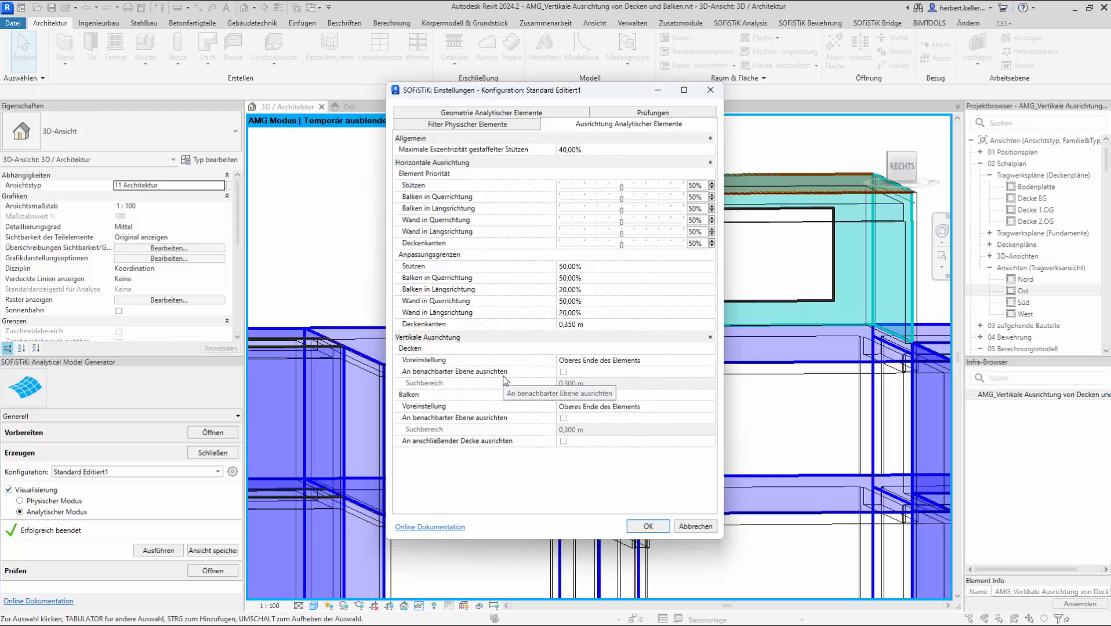
{"action": "left_click", "coordinate": [695, 526]}
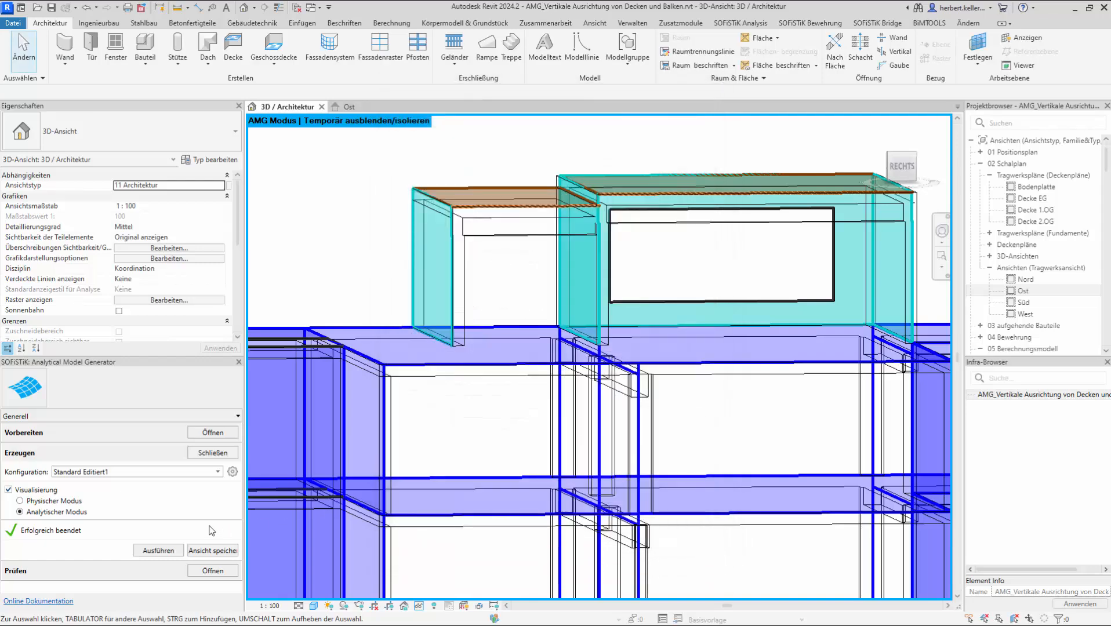
Step: Leave the generation mode and mark the level Decke 2.OG as Analytisch in the Ost elevation
{"action": "left_click", "coordinate": [212, 453]}
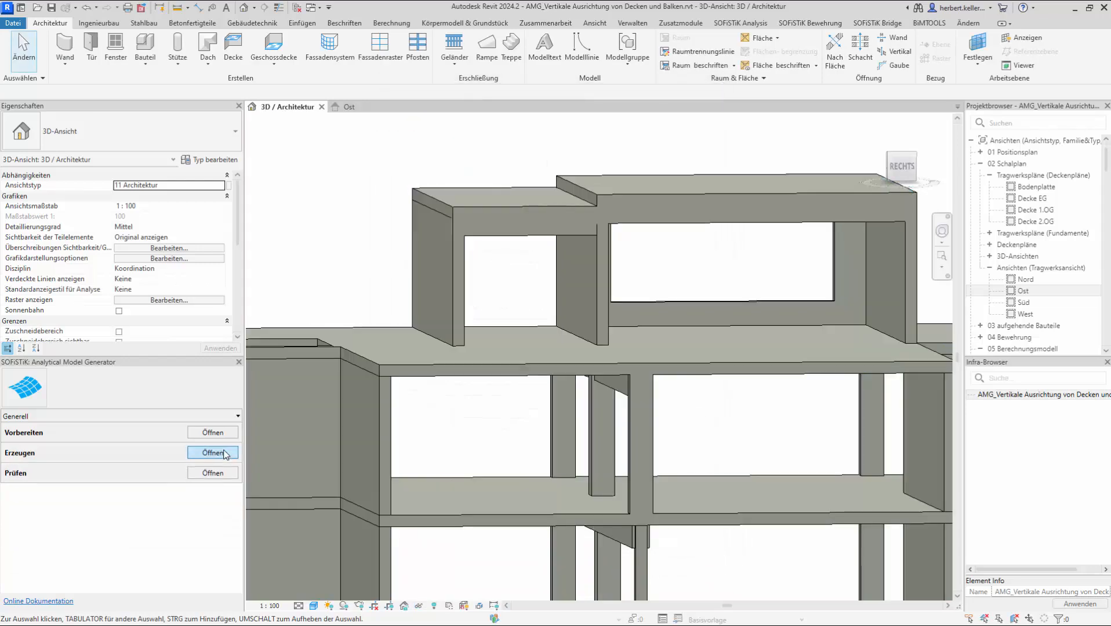
{"action": "left_click", "coordinate": [354, 108]}
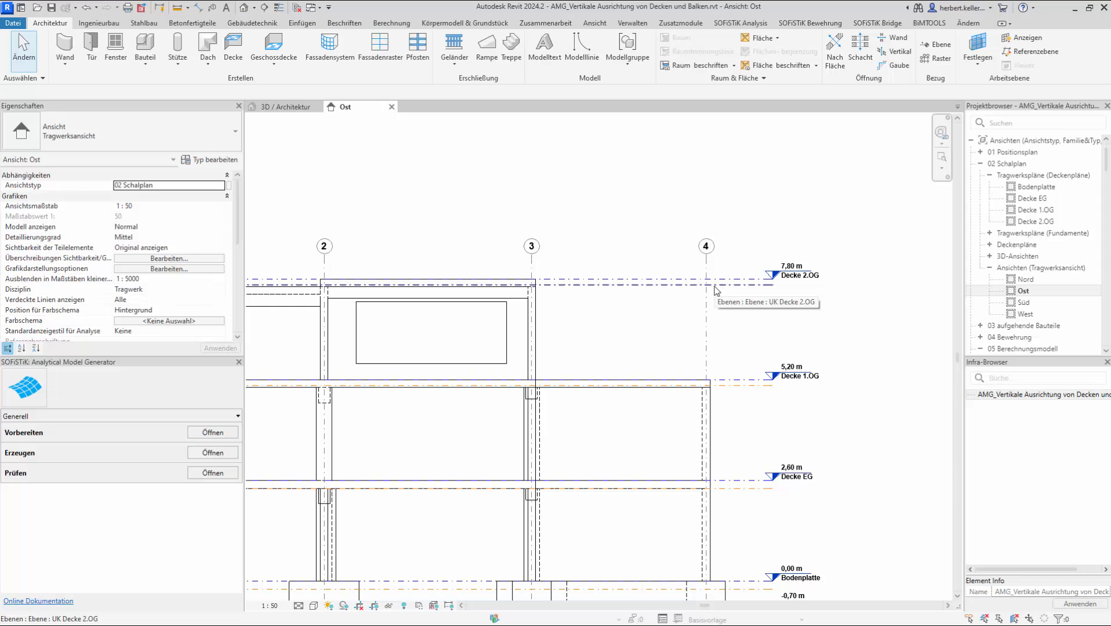
{"action": "left_click", "coordinate": [621, 279]}
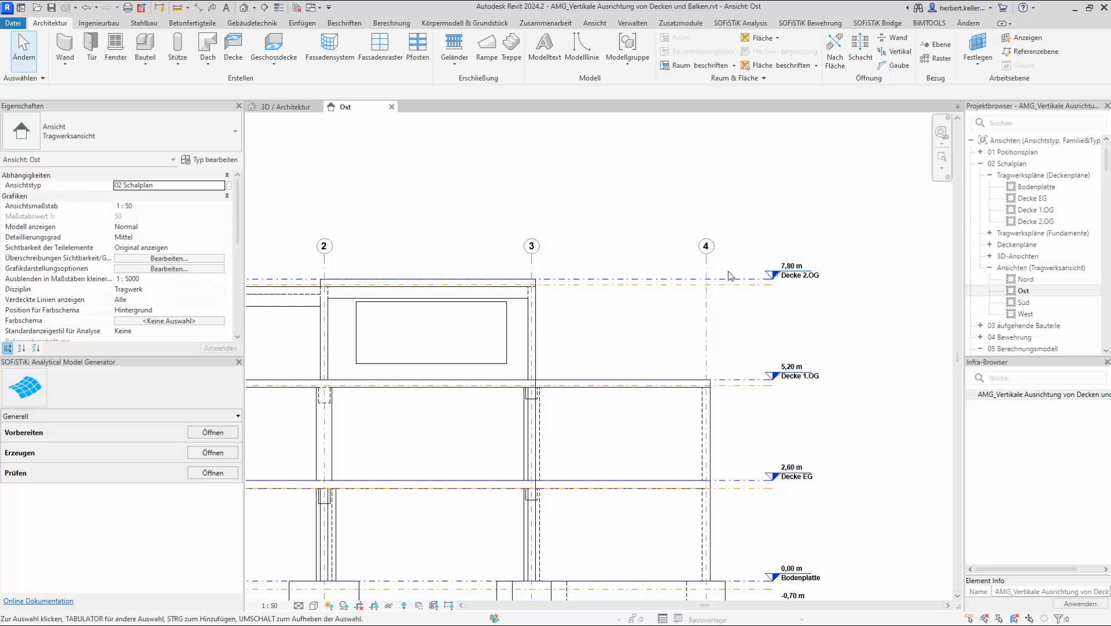
{"action": "left_click", "coordinate": [674, 281]}
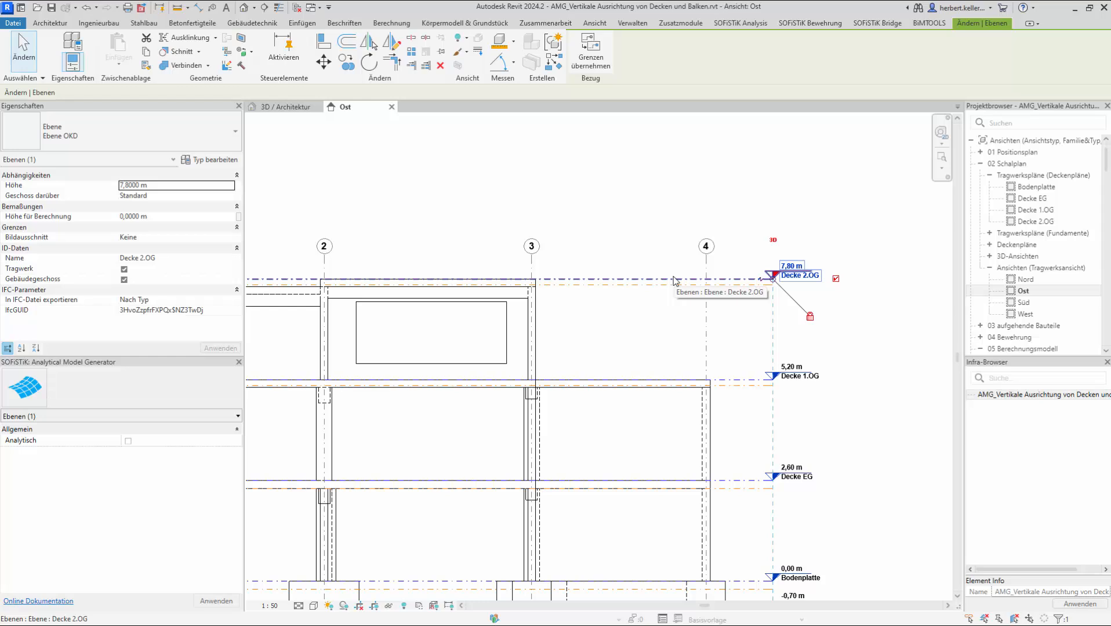
{"action": "left_click", "coordinate": [127, 443]}
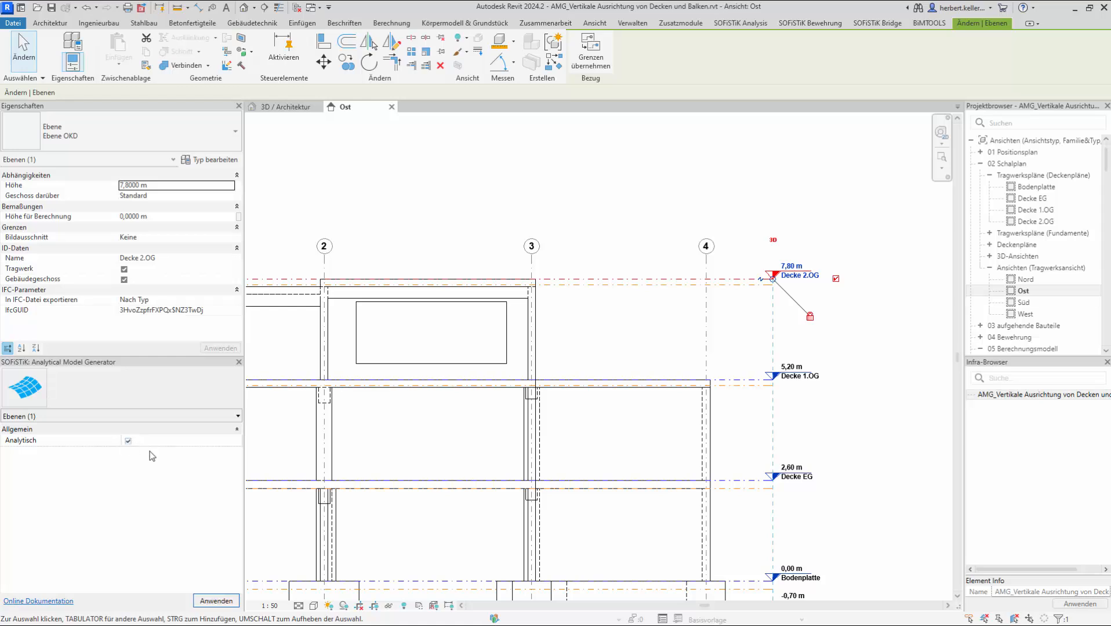
{"action": "left_click", "coordinate": [477, 194]}
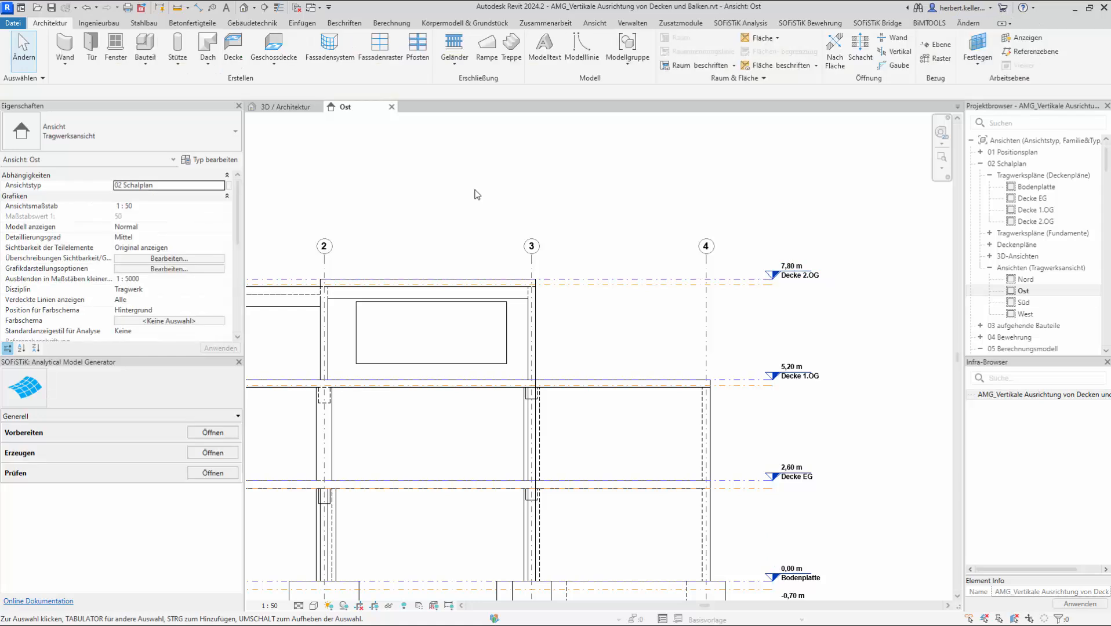
{"action": "right_click", "coordinate": [475, 191]}
{"action": "left_click", "coordinate": [347, 170]}
Step: Back in the 3D view, enable An benachbarter Ebene ausrichten for Decken and regenerate the analytical model
{"action": "left_click", "coordinate": [295, 107]}
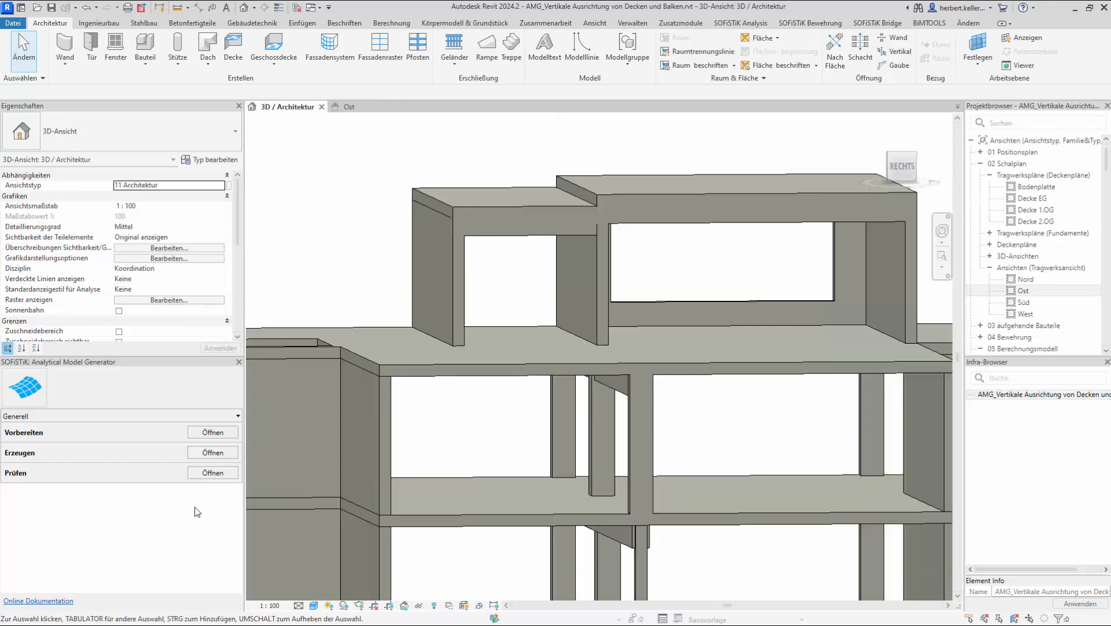
{"action": "left_click", "coordinate": [212, 453]}
{"action": "left_click", "coordinate": [232, 472]}
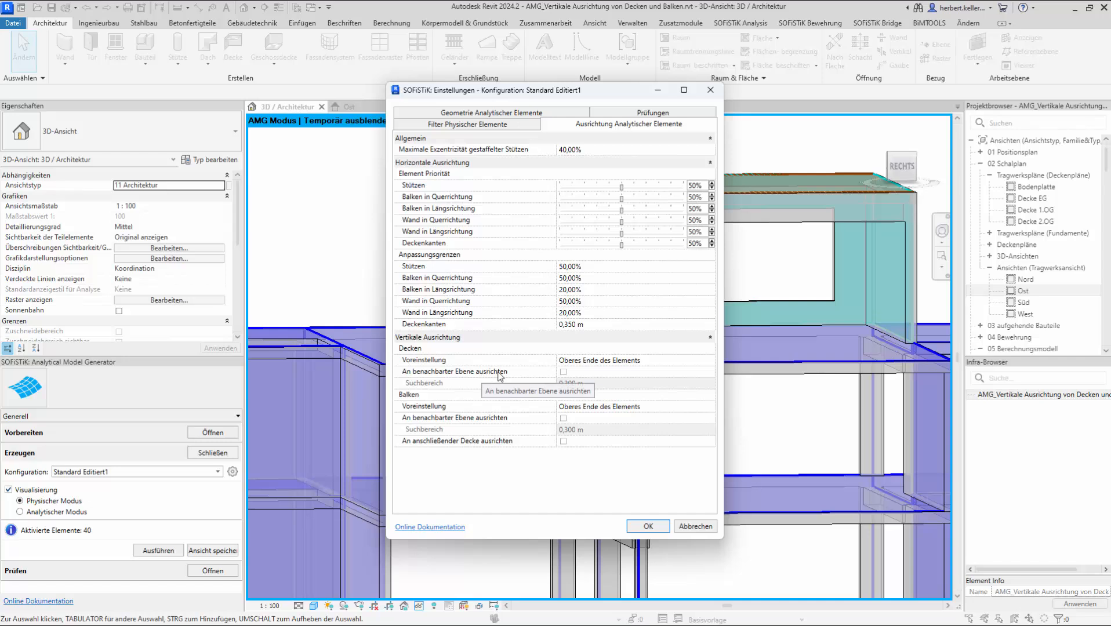
{"action": "left_click", "coordinate": [563, 373]}
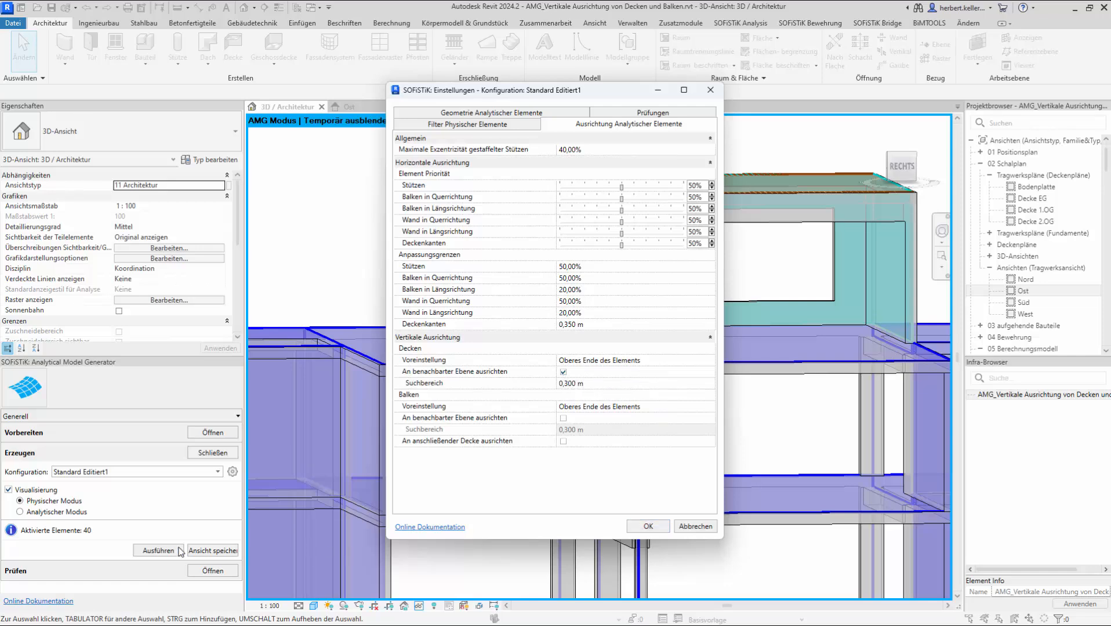
{"action": "left_click", "coordinate": [648, 526]}
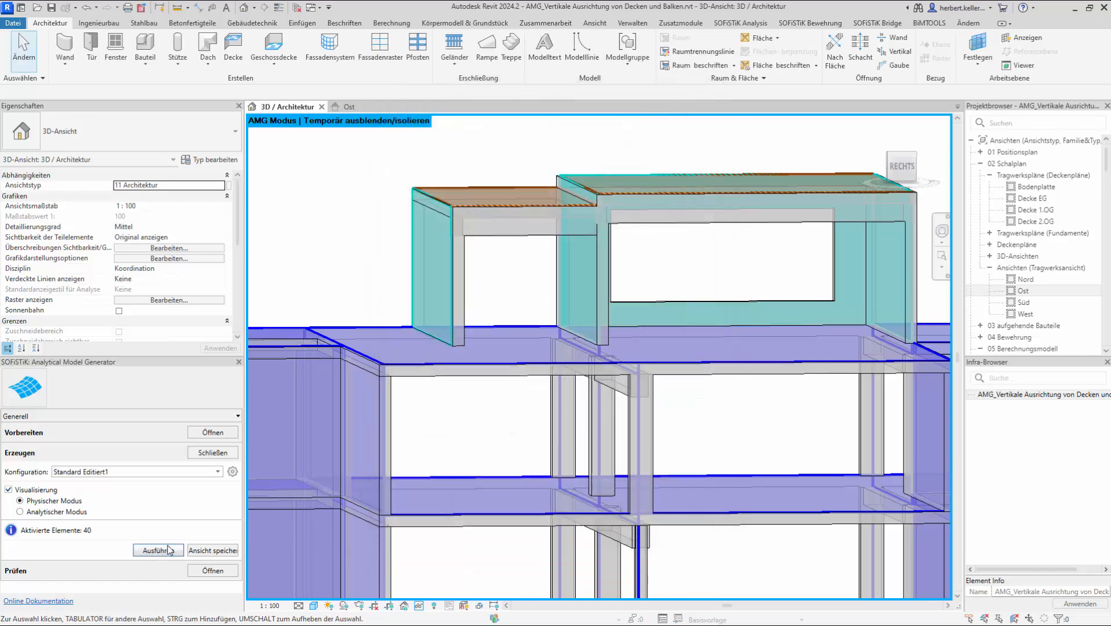
{"action": "left_click", "coordinate": [168, 551]}
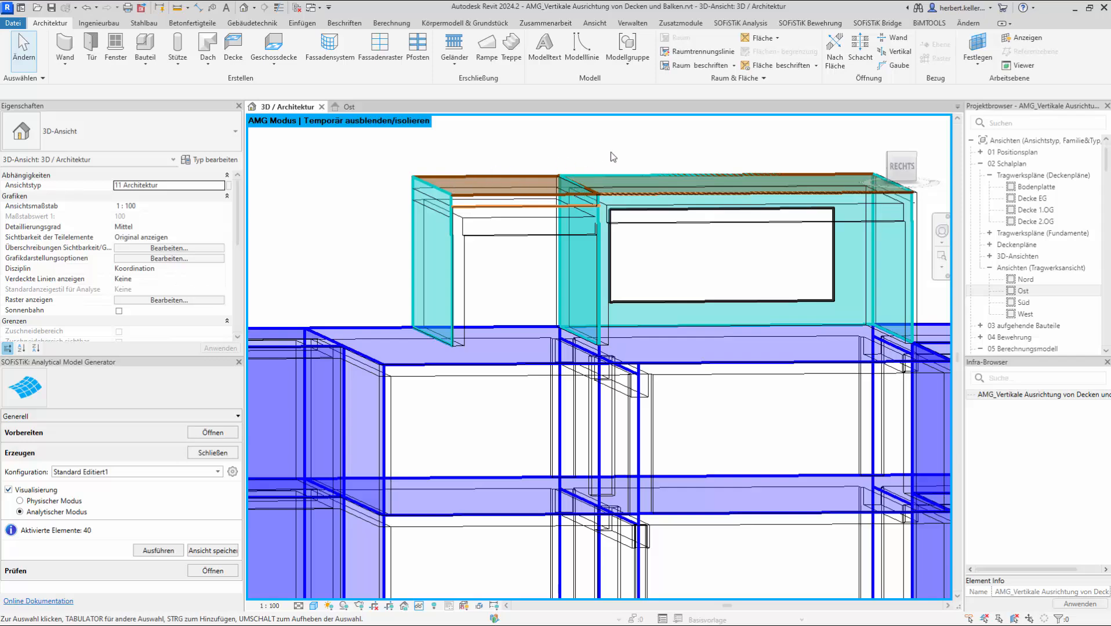
{"action": "scroll", "coordinate": [610, 152], "scroll_direction": "up", "scroll_amount": 2}
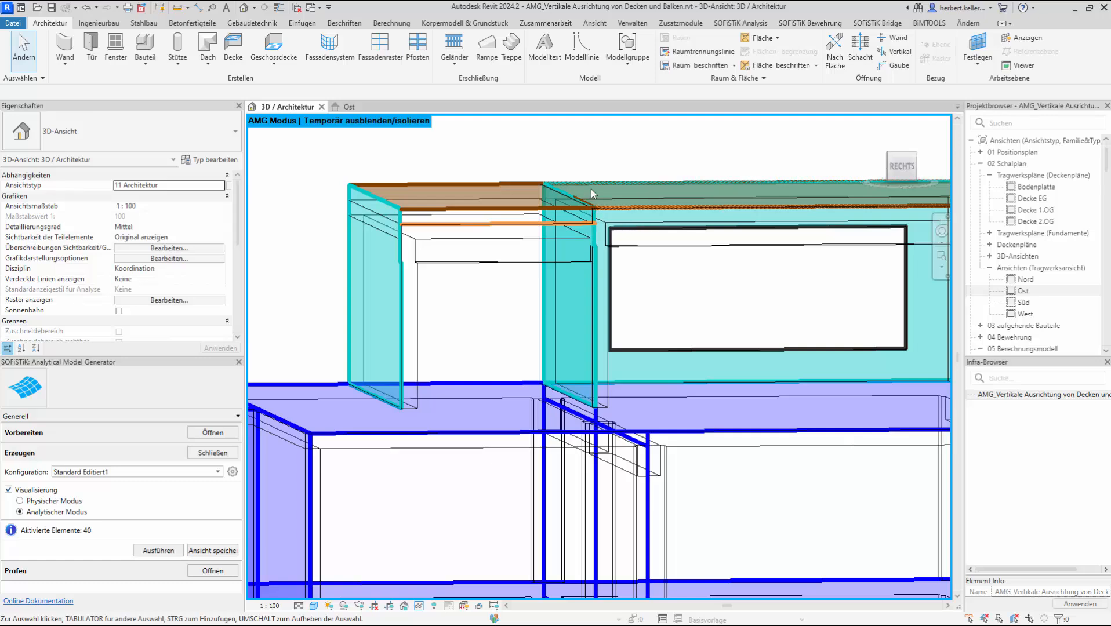
{"action": "middle_click_drag", "start_coordinate": [697, 169], "coordinate": [669, 165]}
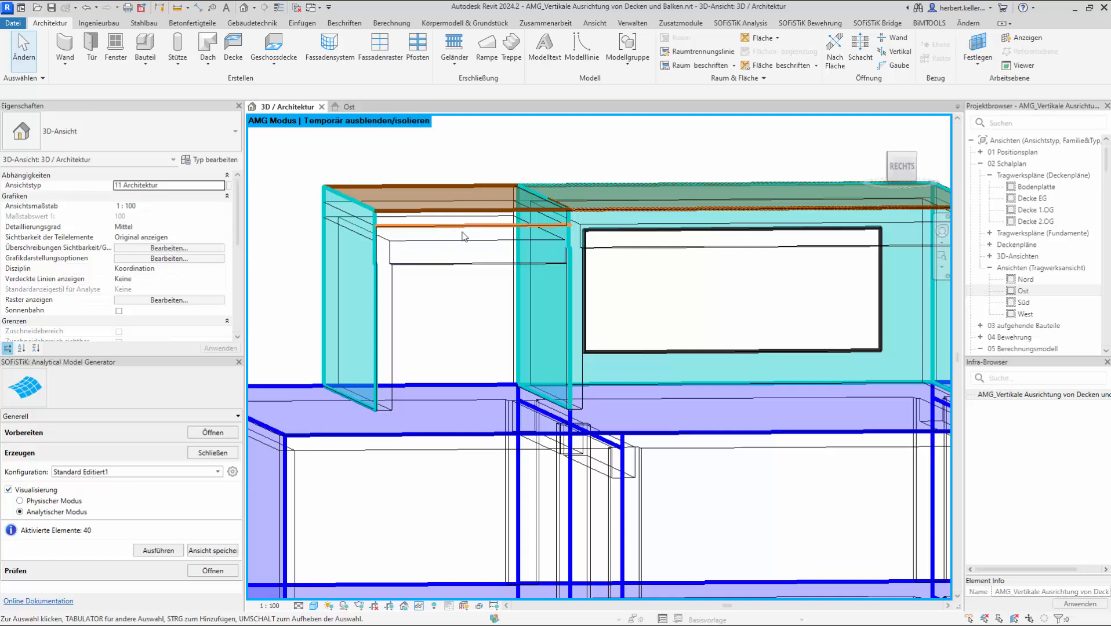
Step: Enable An anschließender Decke ausrichten for Balken and regenerate the analytical model
{"action": "left_click", "coordinate": [232, 472]}
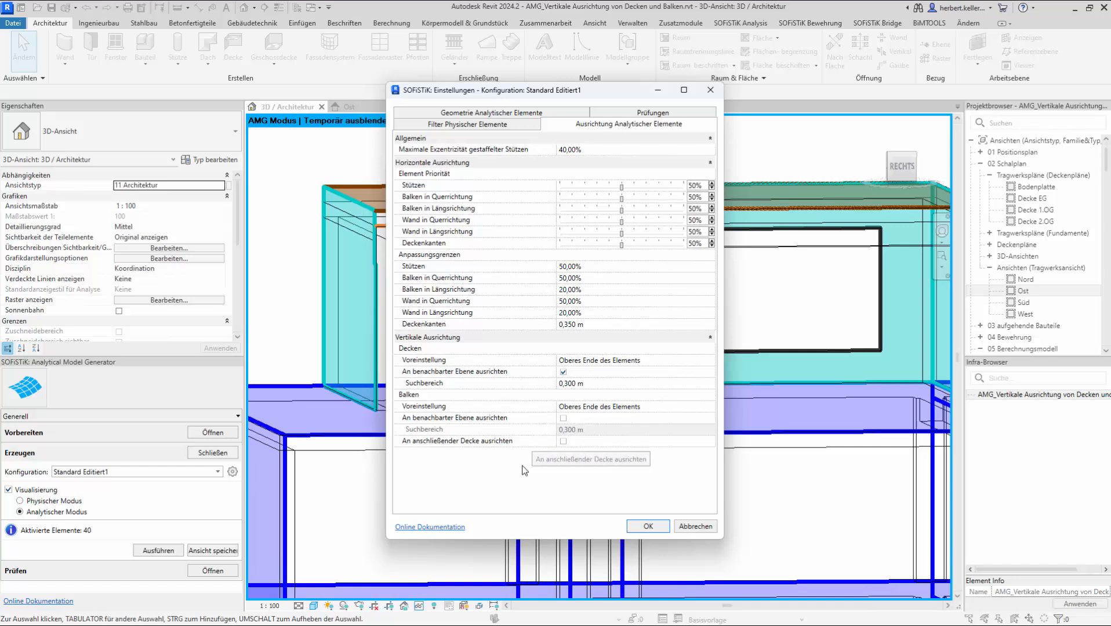
{"action": "left_click", "coordinate": [564, 442]}
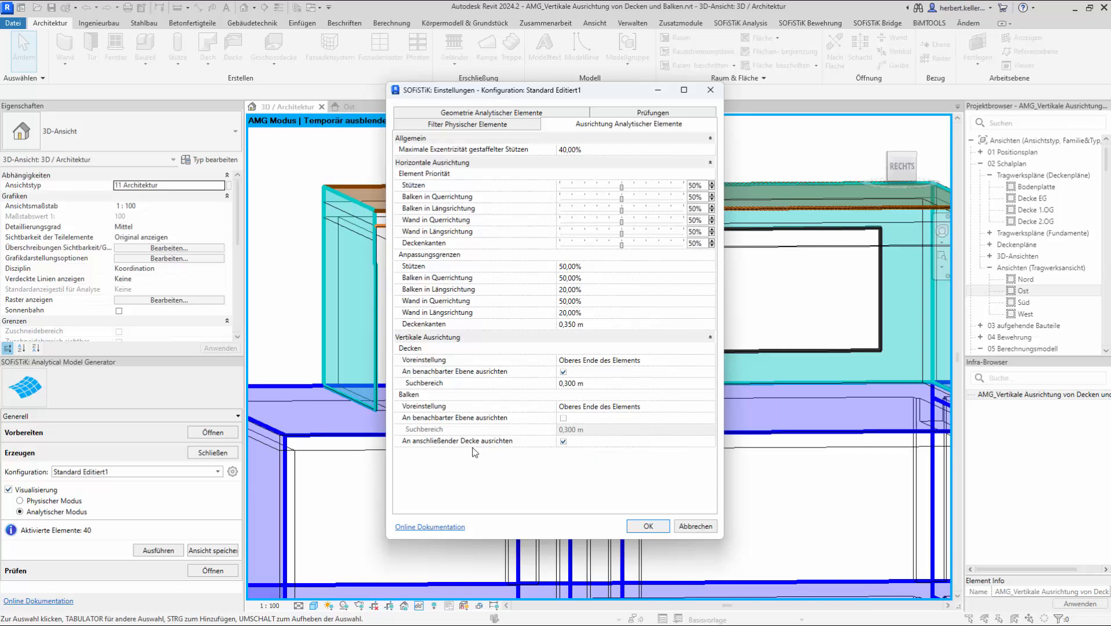
{"action": "left_click", "coordinate": [647, 527]}
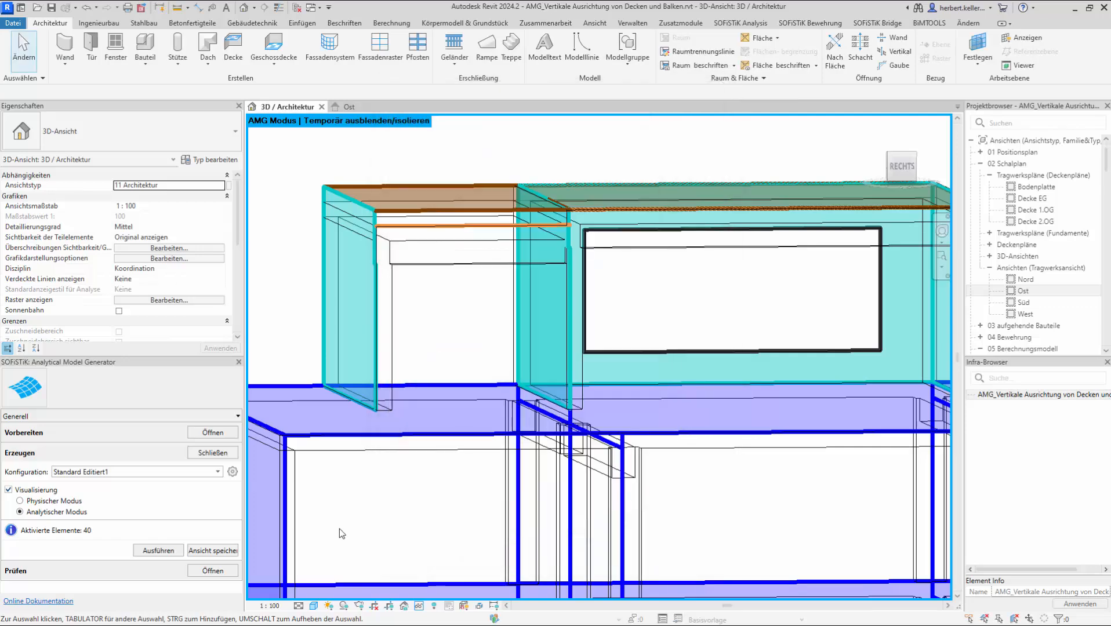
{"action": "left_click", "coordinate": [165, 549]}
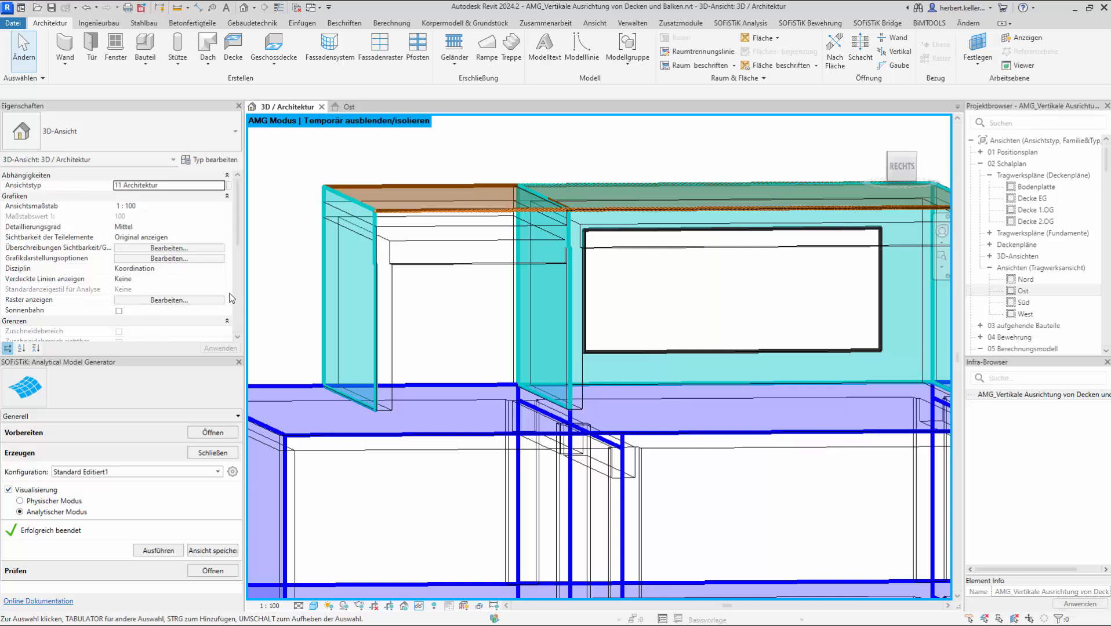
Step: Save the project and draw a horizontal reference plane through the Decke 2.OG slab in the Ost elevation, from axis 3 to just past axis 2
{"action": "left_click", "coordinate": [226, 455]}
{"action": "left_click", "coordinate": [349, 107]}
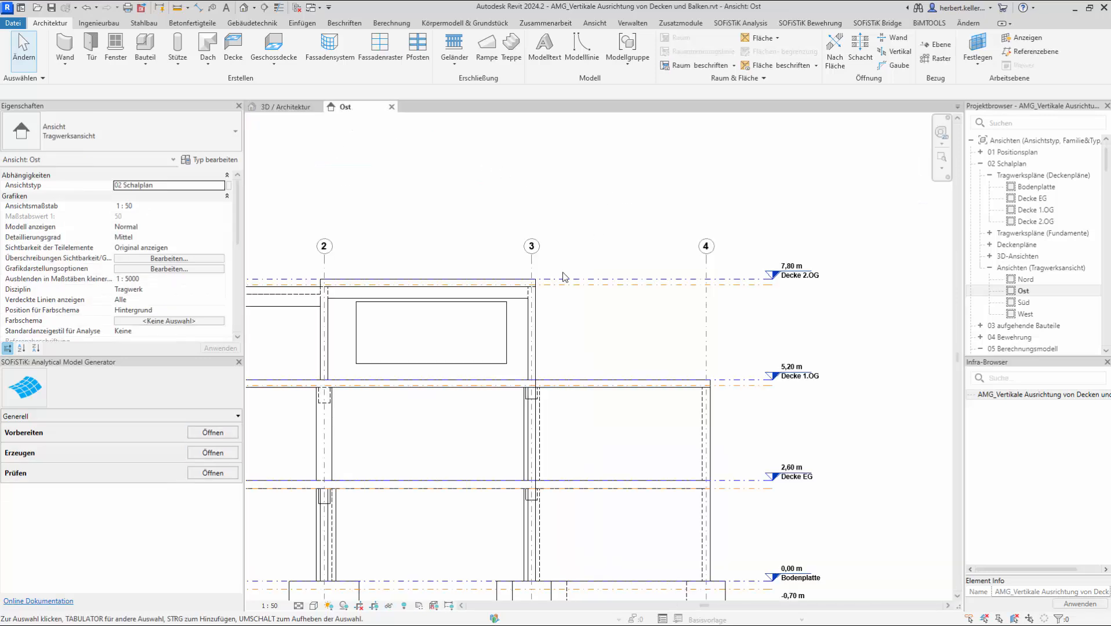
{"action": "scroll", "coordinate": [484, 287], "scroll_direction": "up", "scroll_amount": 1}
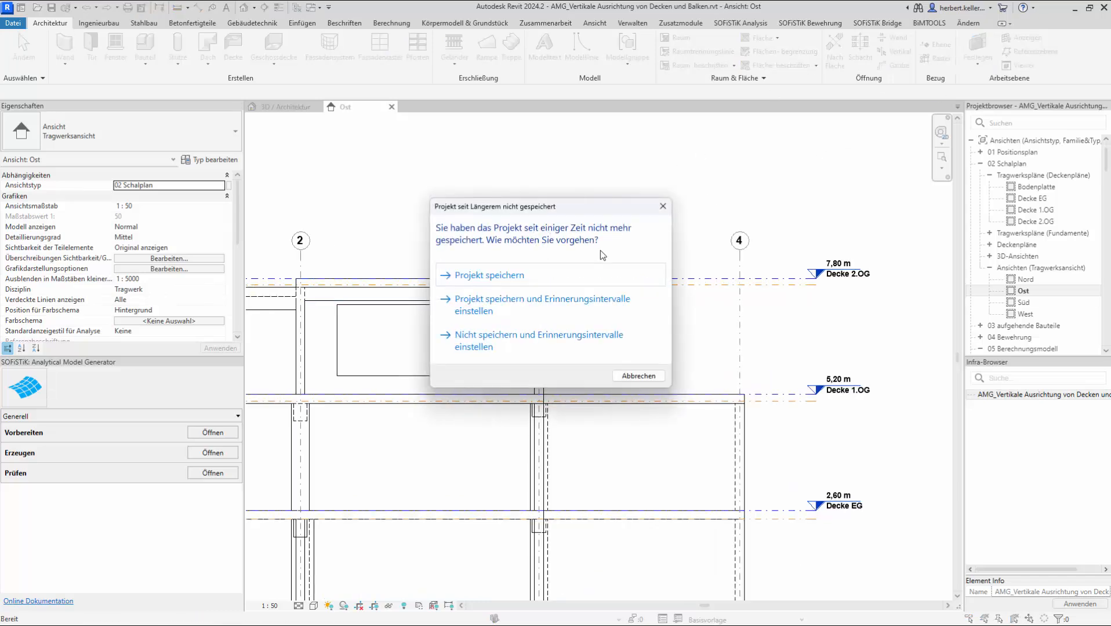
{"action": "left_click", "coordinate": [548, 278]}
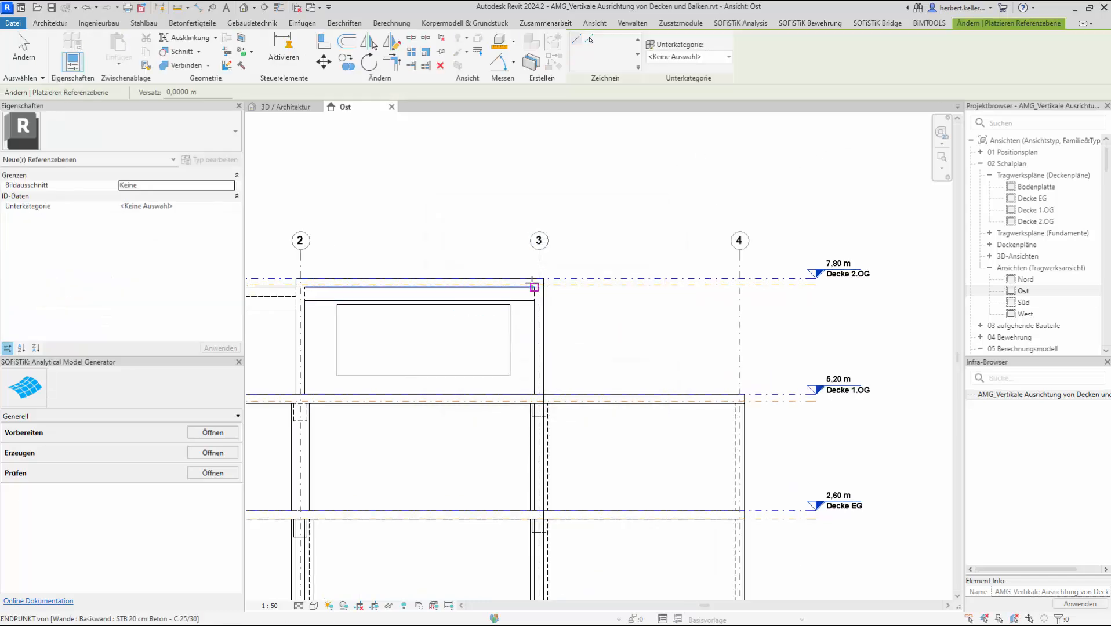
{"action": "scroll", "coordinate": [542, 286], "scroll_direction": "up", "scroll_amount": 1}
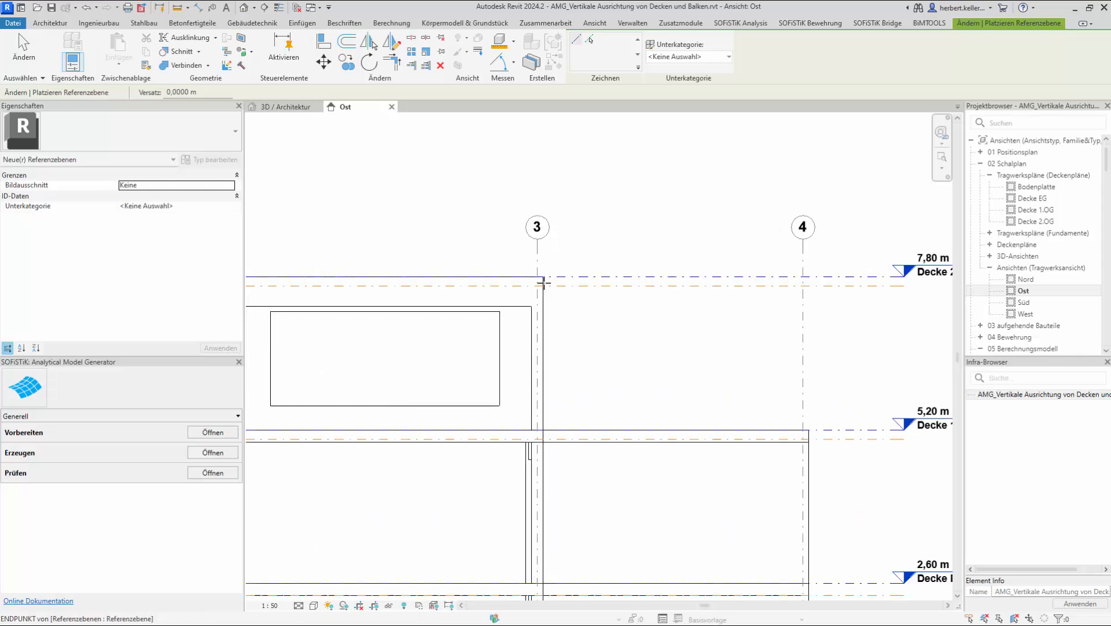
{"action": "left_click", "coordinate": [540, 279]}
{"action": "scroll", "coordinate": [509, 281], "scroll_direction": "down", "scroll_amount": 2}
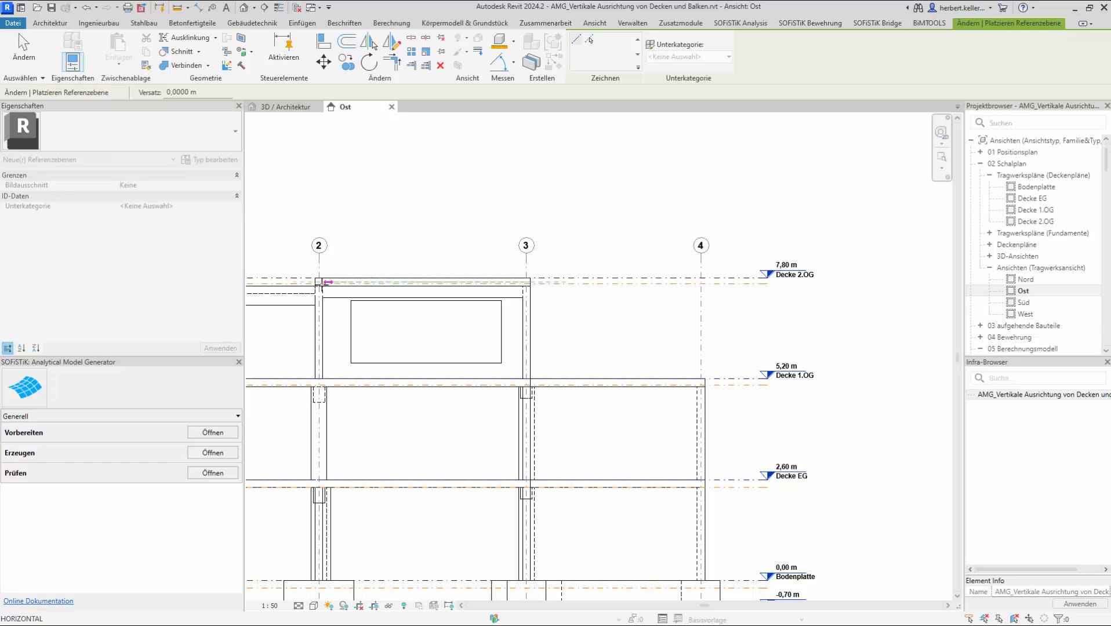
{"action": "left_click", "coordinate": [281, 282]}
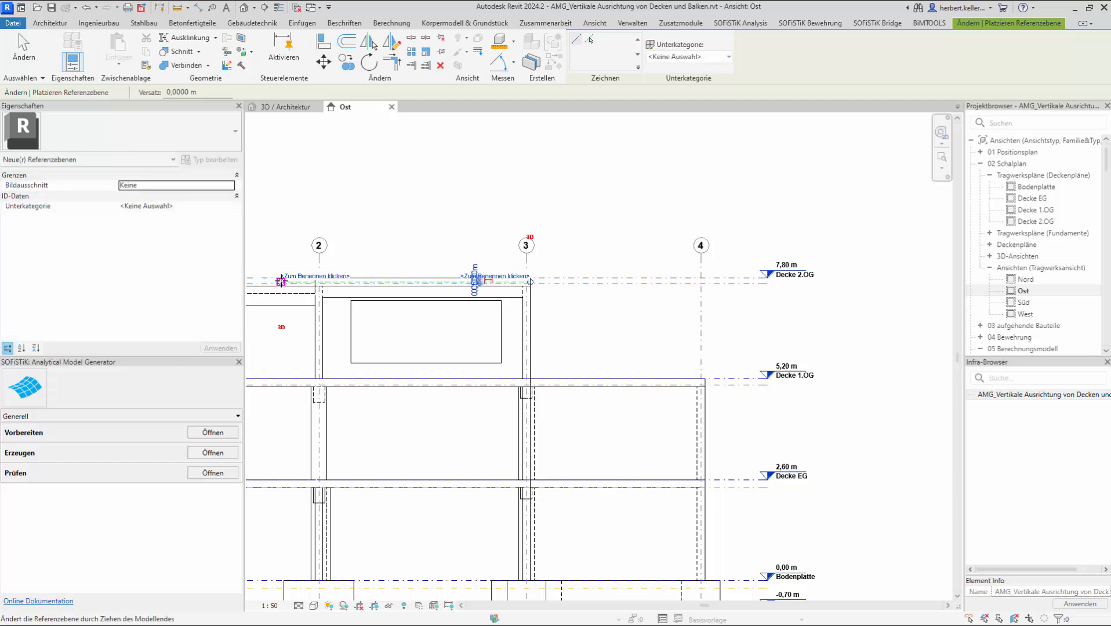
{"action": "key", "text": "Escape"}
{"action": "key", "text": "Escape"}
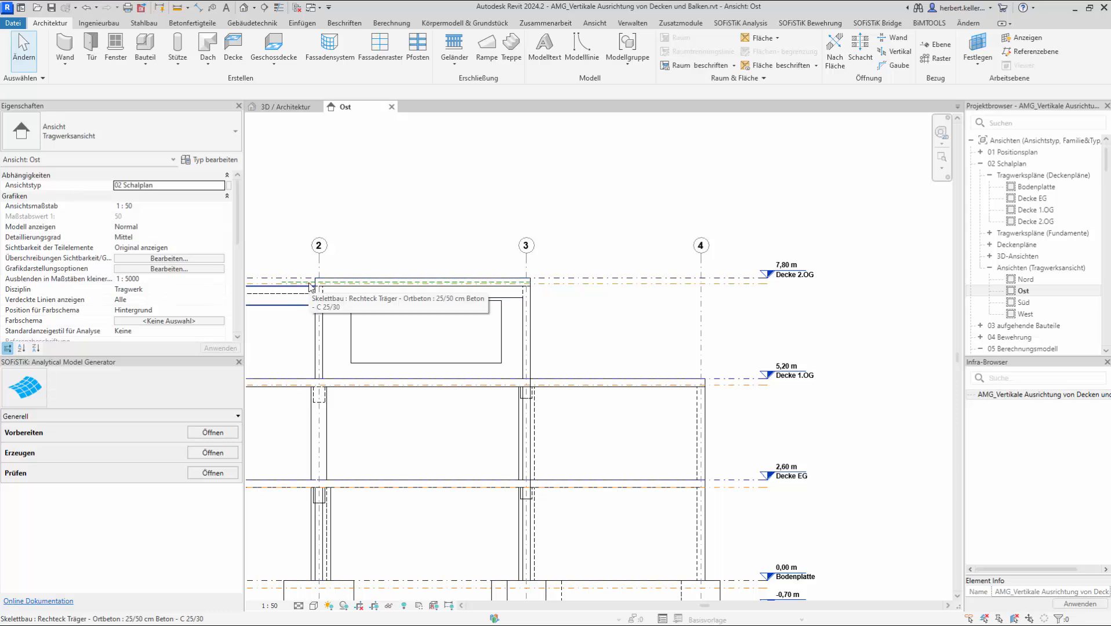
Step: Select the new reference plane in the roof slab and name it Obere Referenzebene Dach
{"action": "key", "text": "Tab"}
{"action": "key", "text": "Tab"}
{"action": "key", "text": "Tab"}
{"action": "key", "text": "Tab"}
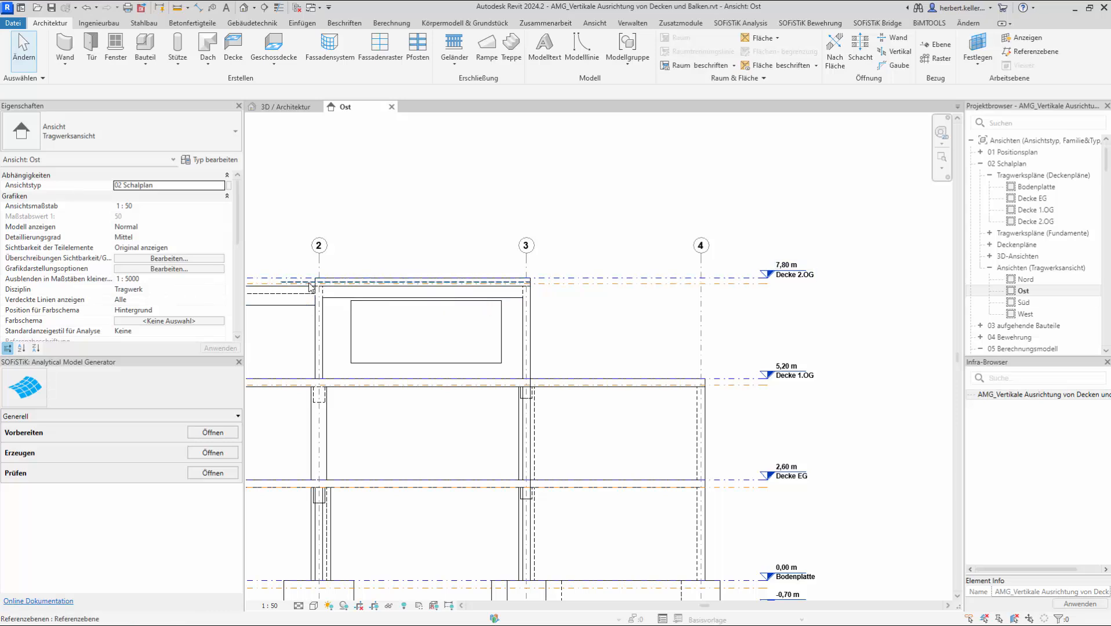
{"action": "left_click", "coordinate": [310, 284]}
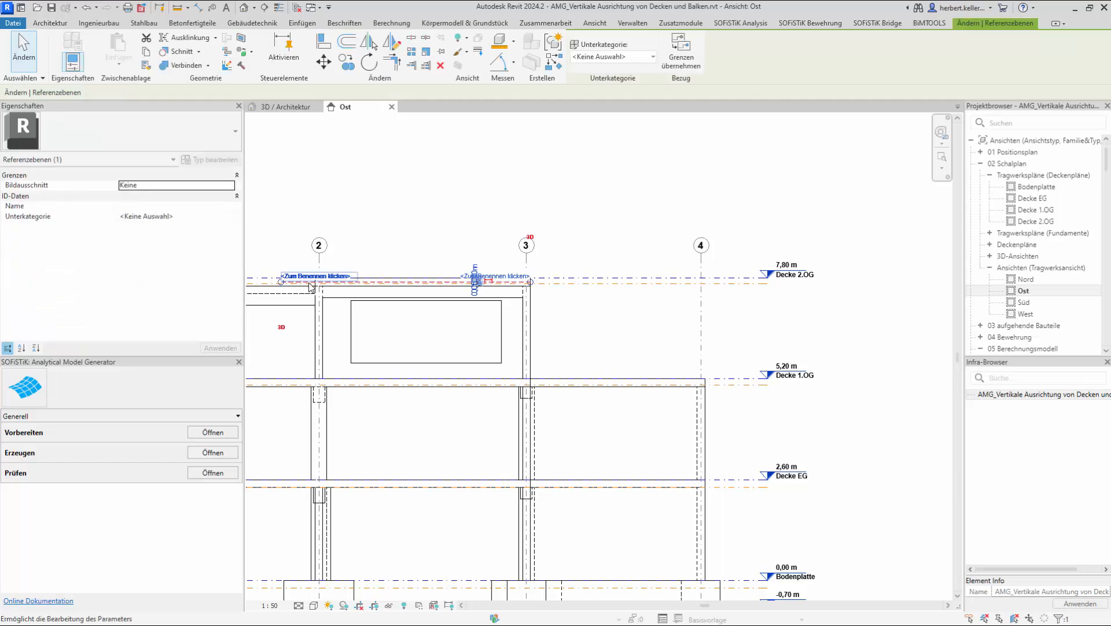
{"action": "left_click", "coordinate": [170, 206]}
{"action": "type", "text": "Obere"}
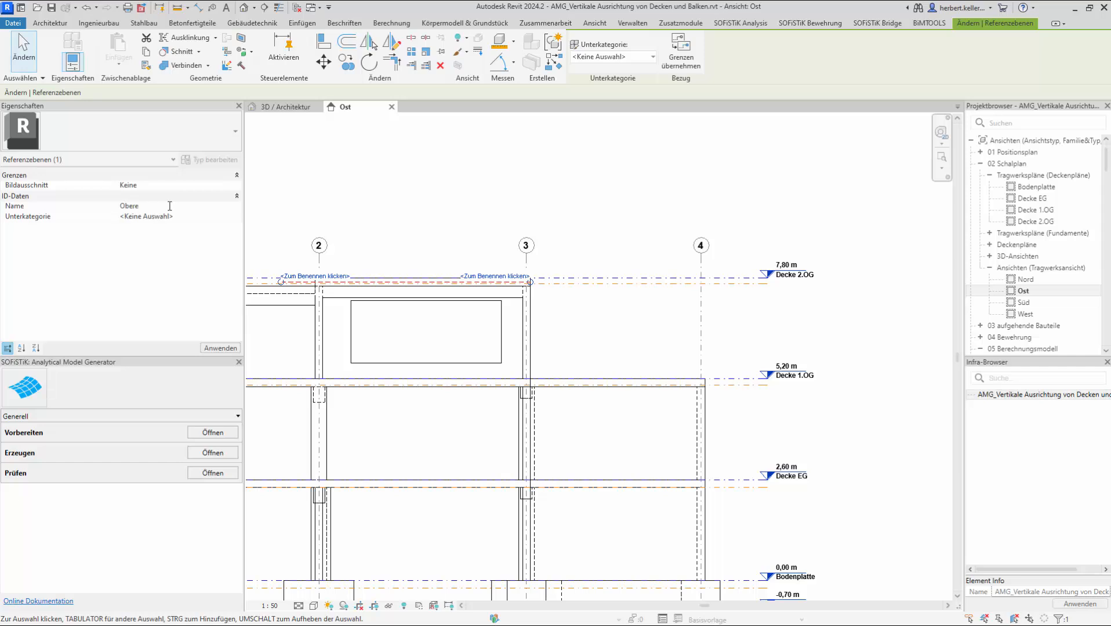
{"action": "type", "text": " Referenzebene Dach"}
{"action": "key", "text": "Return"}
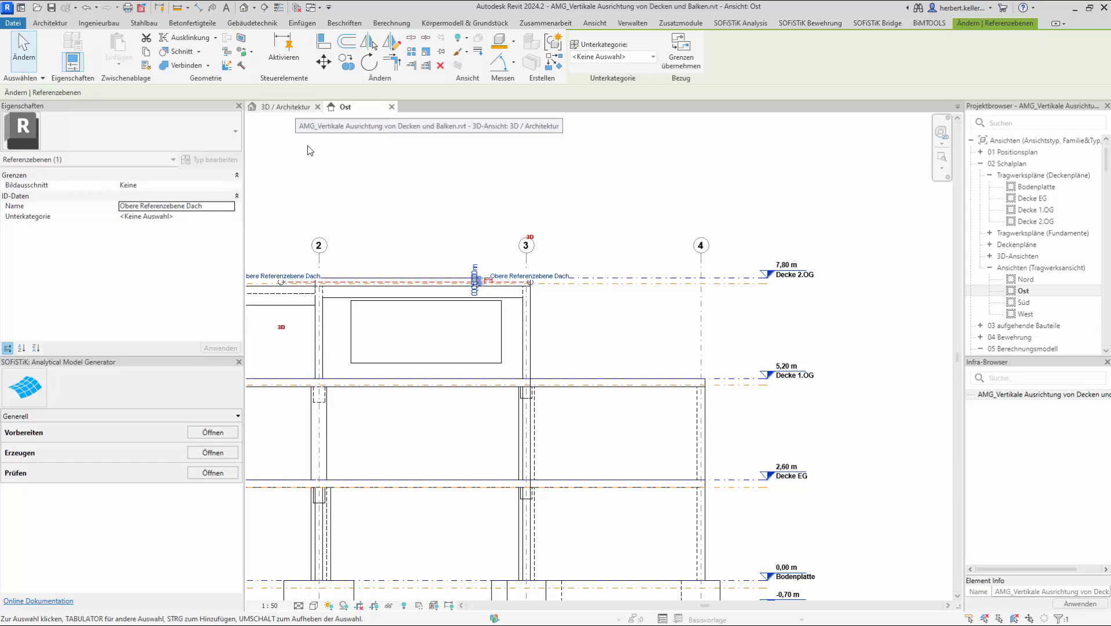
Step: In the 3D architecture view, select both roof slabs and apply Referenzebene : Obere Referenzebene Dach as their vertical alignment reference
{"action": "left_click", "coordinate": [295, 109]}
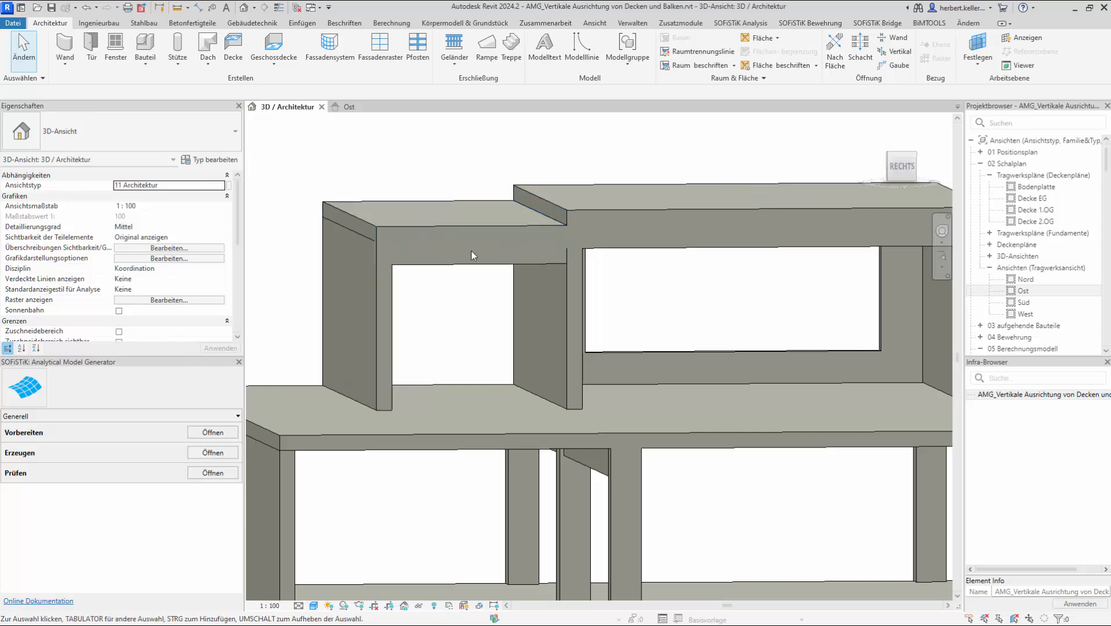
{"action": "left_click", "coordinate": [460, 229]}
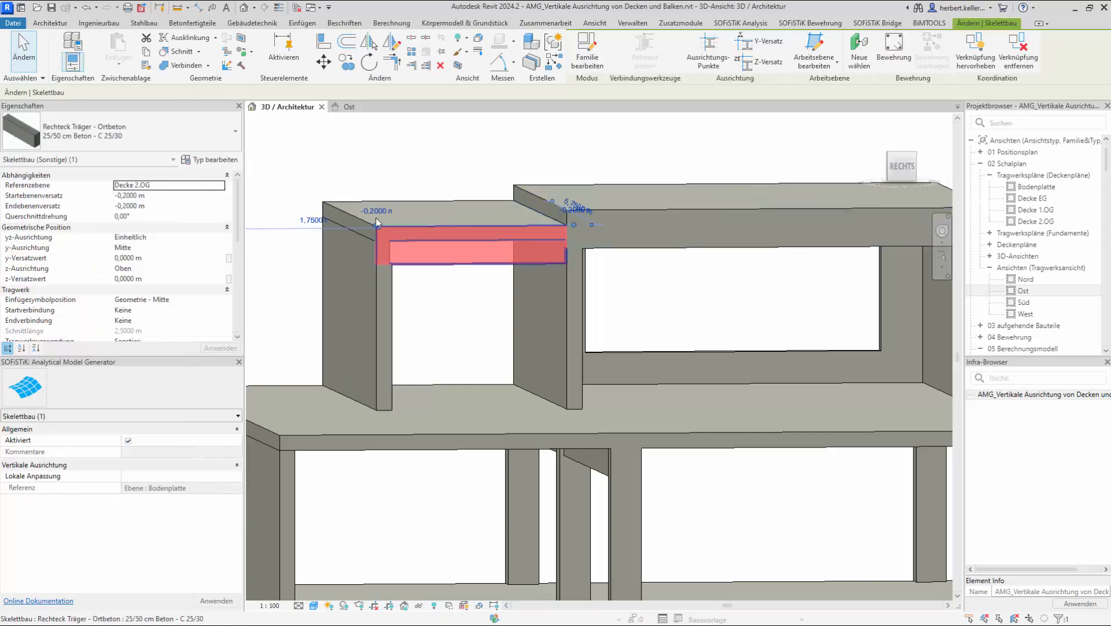
{"action": "left_click", "coordinate": [357, 221]}
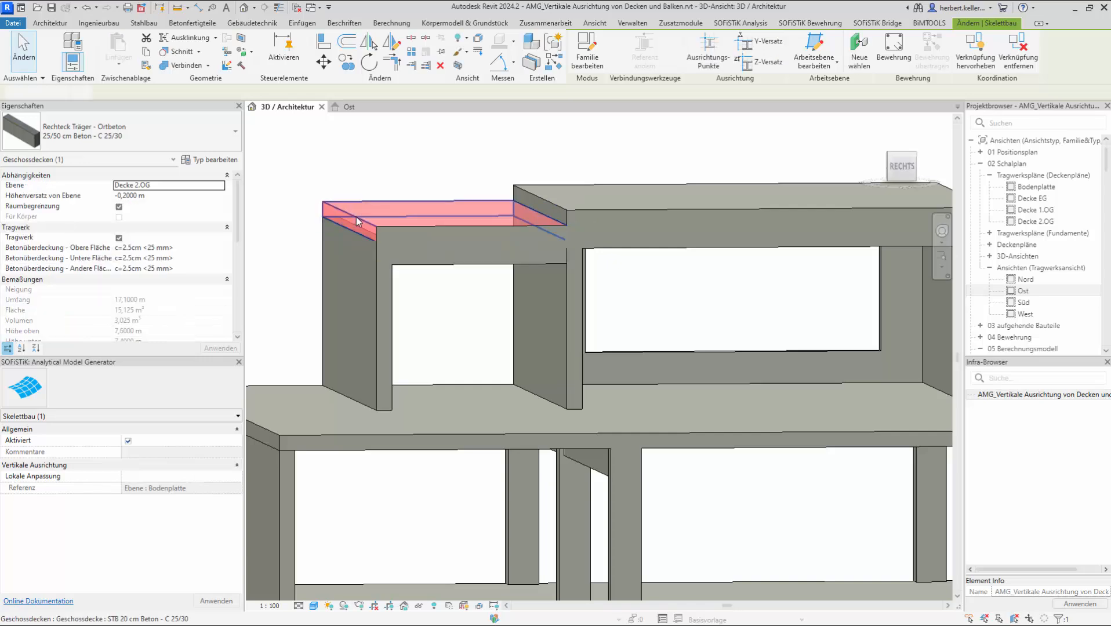
{"action": "left_click", "coordinate": [586, 181], "text": "ctrl"}
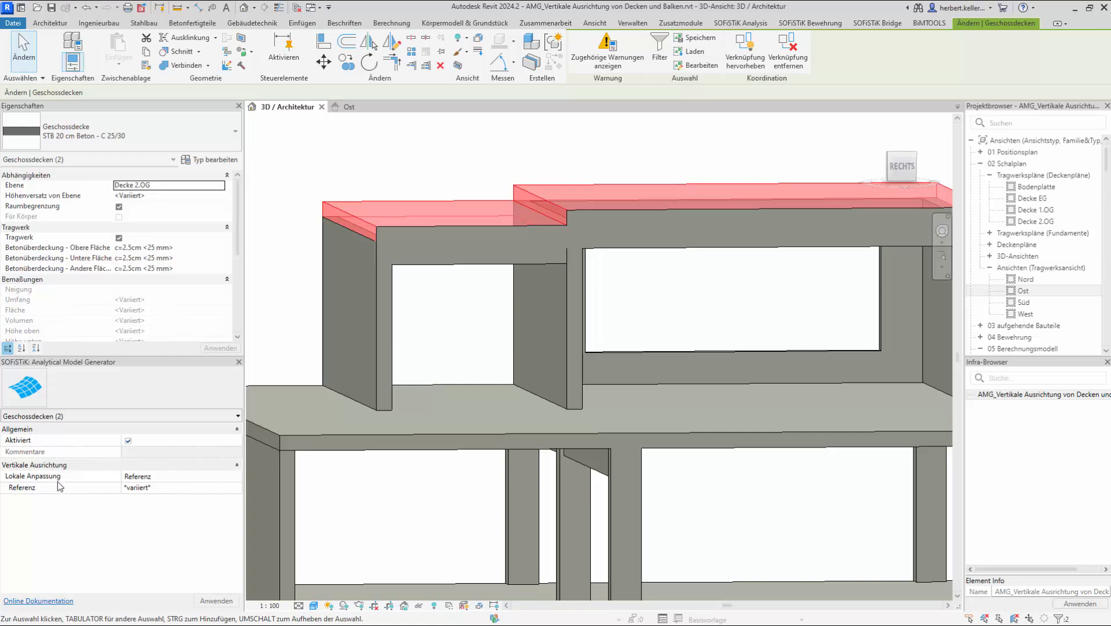
{"action": "mouse_move", "coordinate": [174, 486]}
{"action": "left_click", "coordinate": [237, 488]}
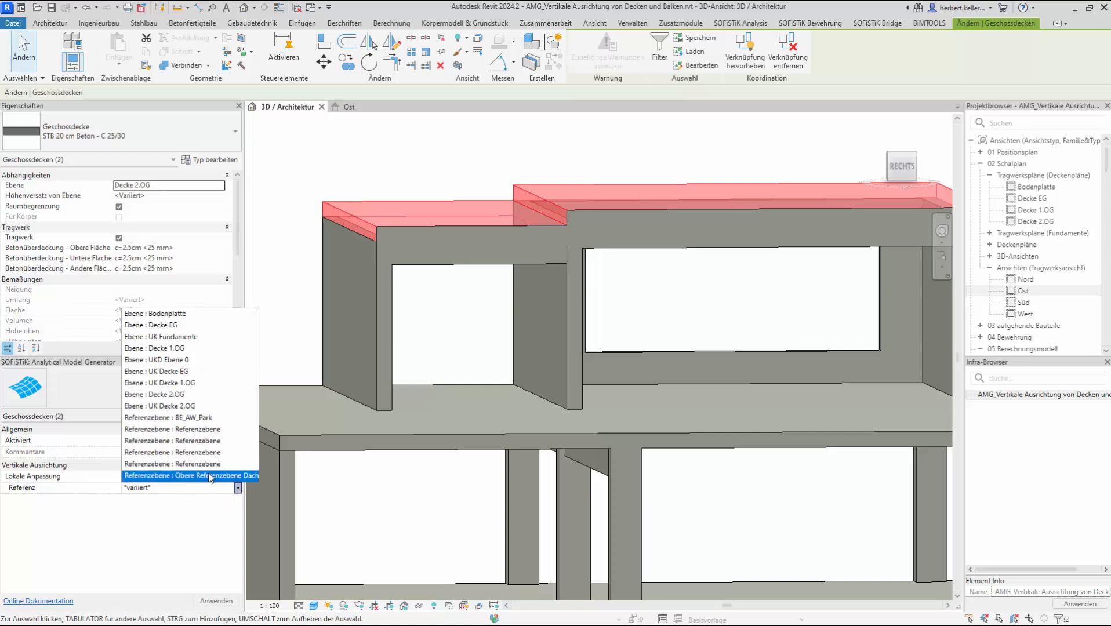
{"action": "left_click", "coordinate": [210, 476]}
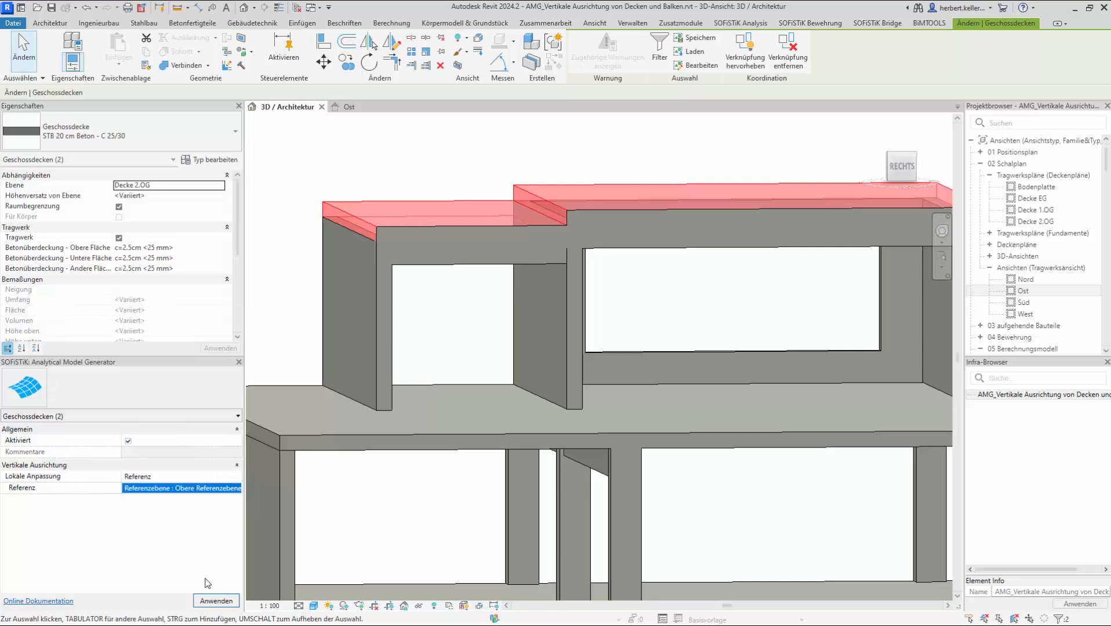
{"action": "left_click", "coordinate": [217, 600]}
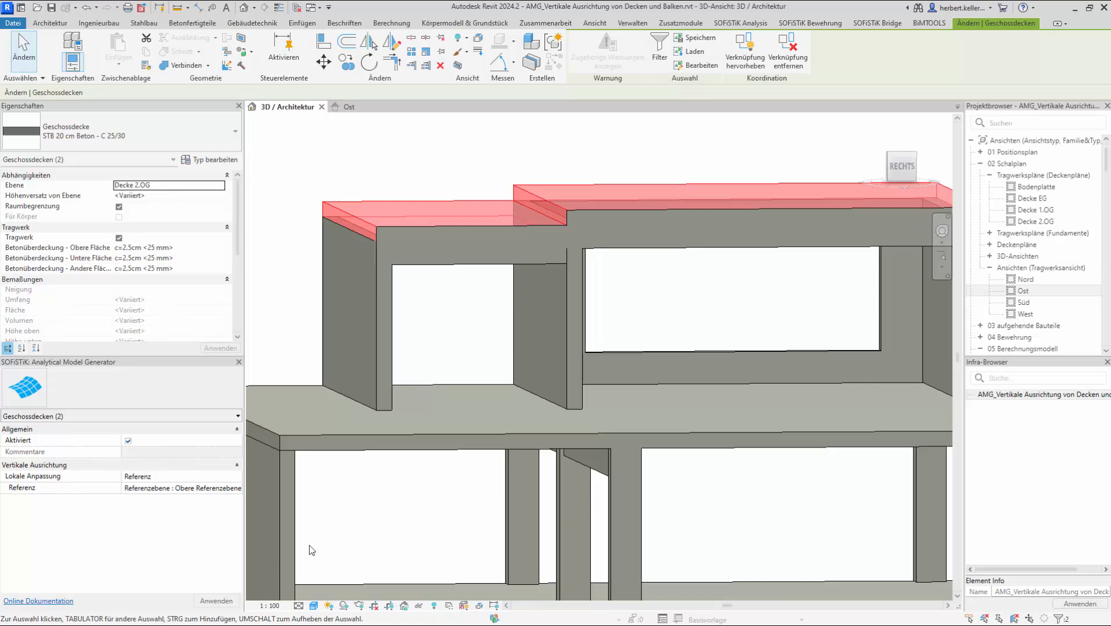
{"action": "left_click", "coordinate": [279, 309]}
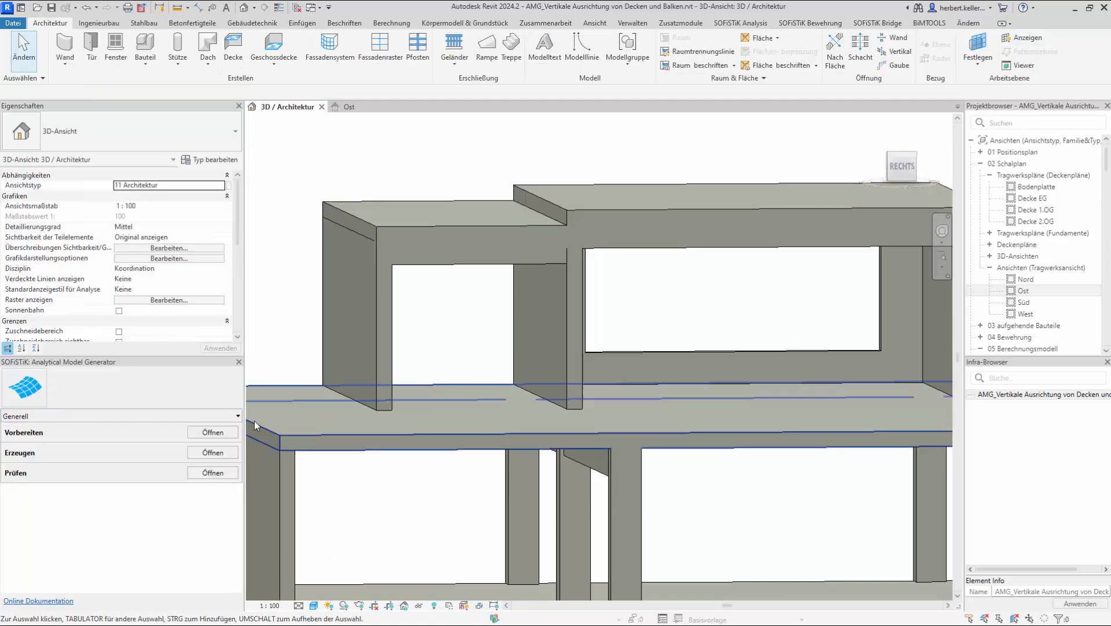
Step: Regenerate the analytical model with the Standard Editiert1 configuration and inspect the alignment of the two roof slabs
{"action": "left_click", "coordinate": [213, 453]}
{"action": "left_click", "coordinate": [174, 551]}
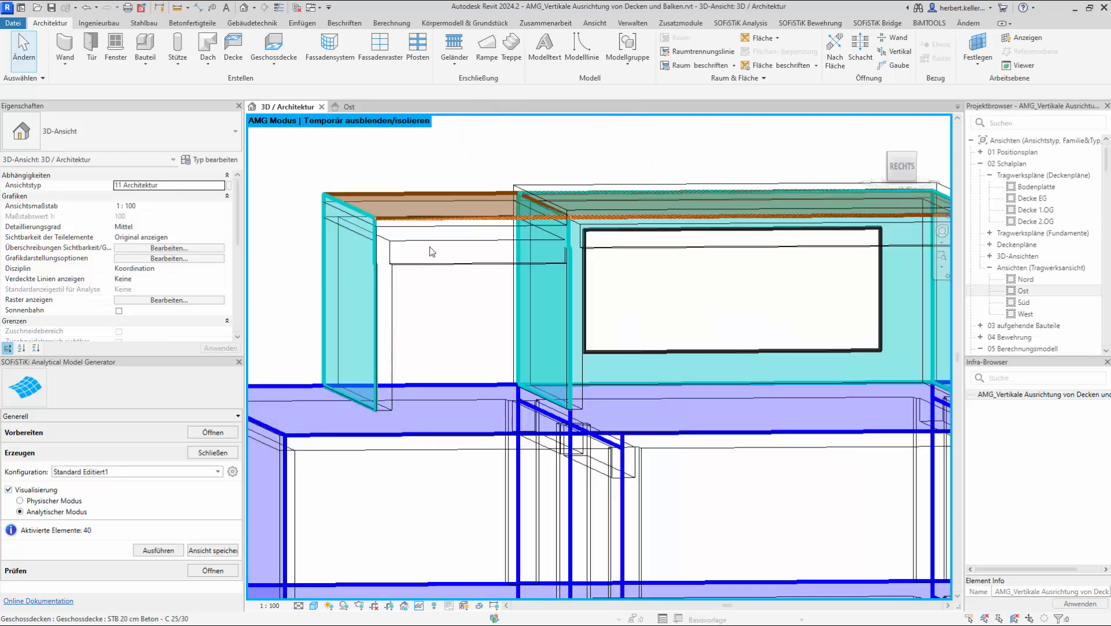
{"action": "scroll", "coordinate": [559, 222], "scroll_direction": "up", "scroll_amount": 1}
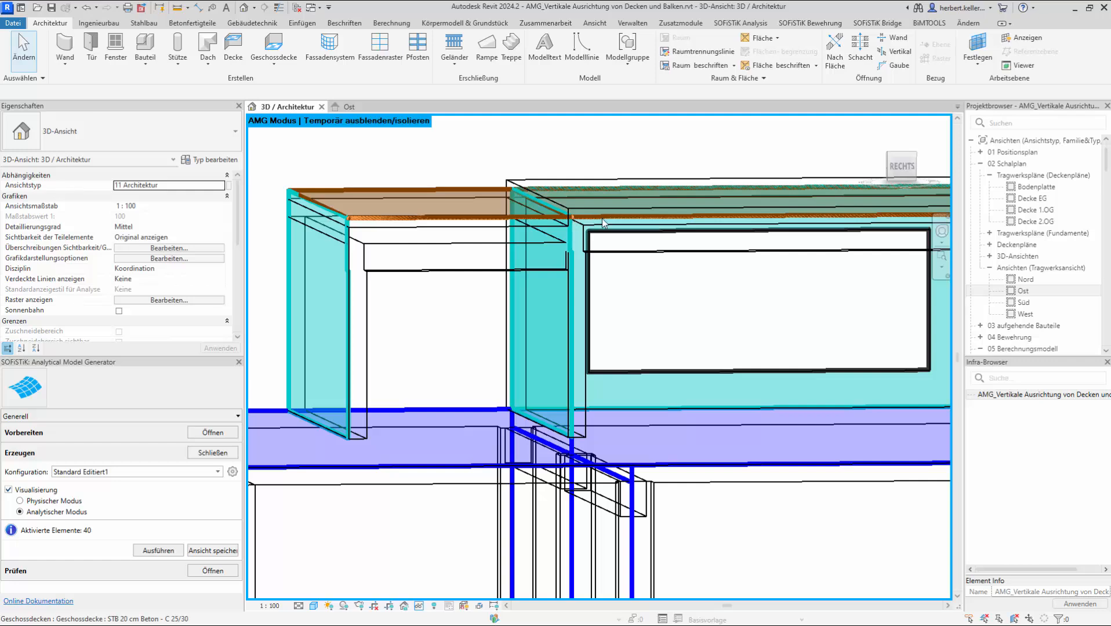
{"action": "scroll", "coordinate": [603, 223], "scroll_direction": "down", "scroll_amount": 1}
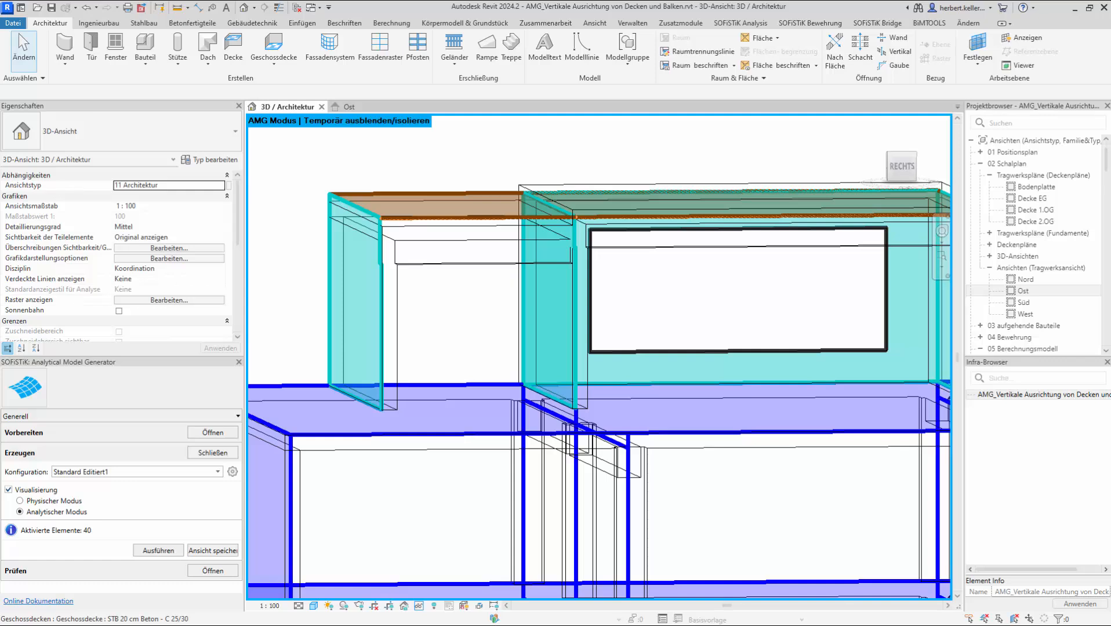
{"action": "scroll", "coordinate": [335, 320], "scroll_direction": "down", "scroll_amount": 2}
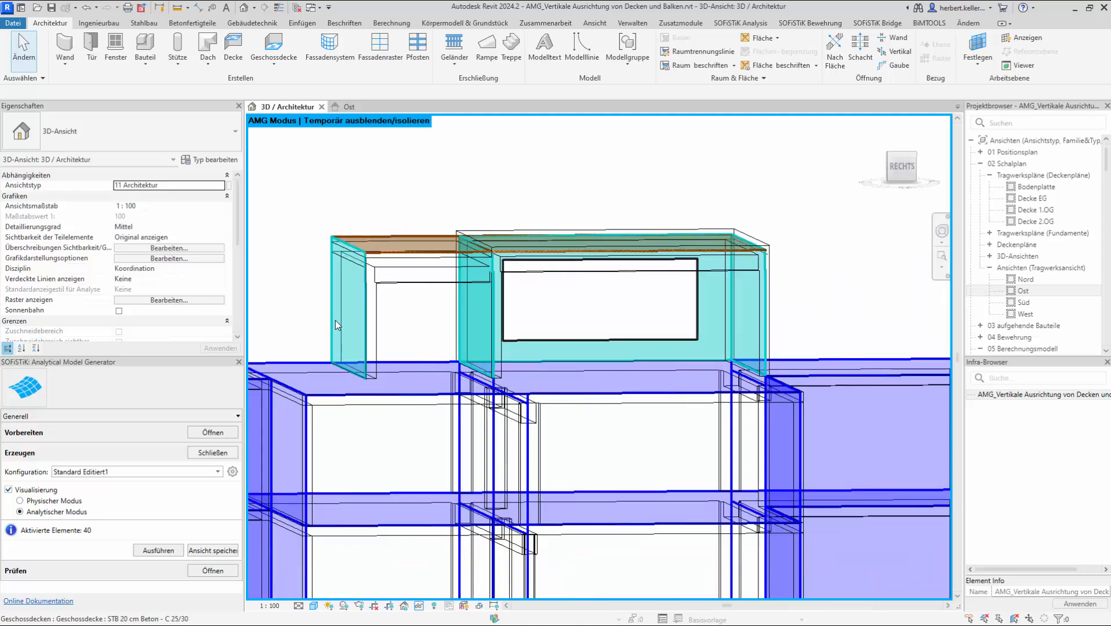